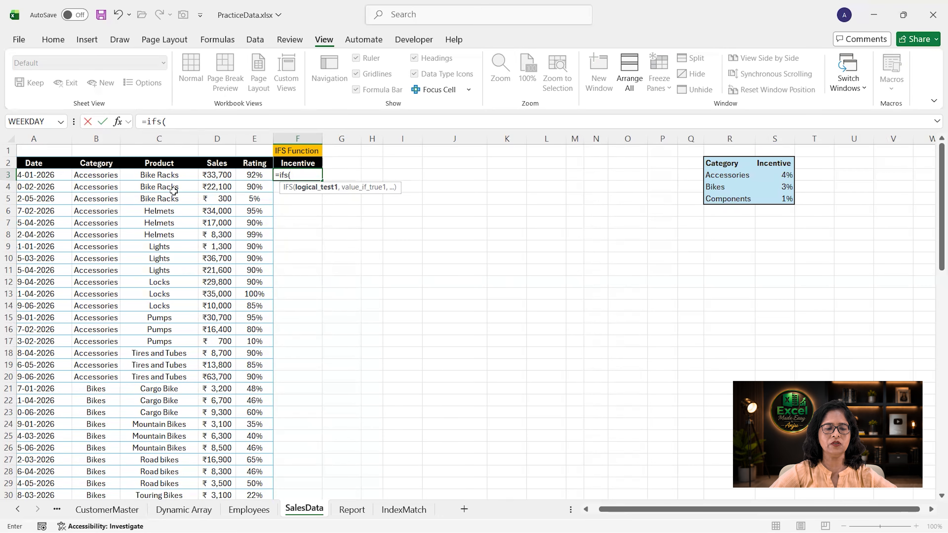
- Complete the IFS formula in F3 multiplying sales D3 by the matching Accessories, Bikes or Components incentive from the absolute-referenced lookup table
{"action": "left_click", "coordinate": [106, 174]}
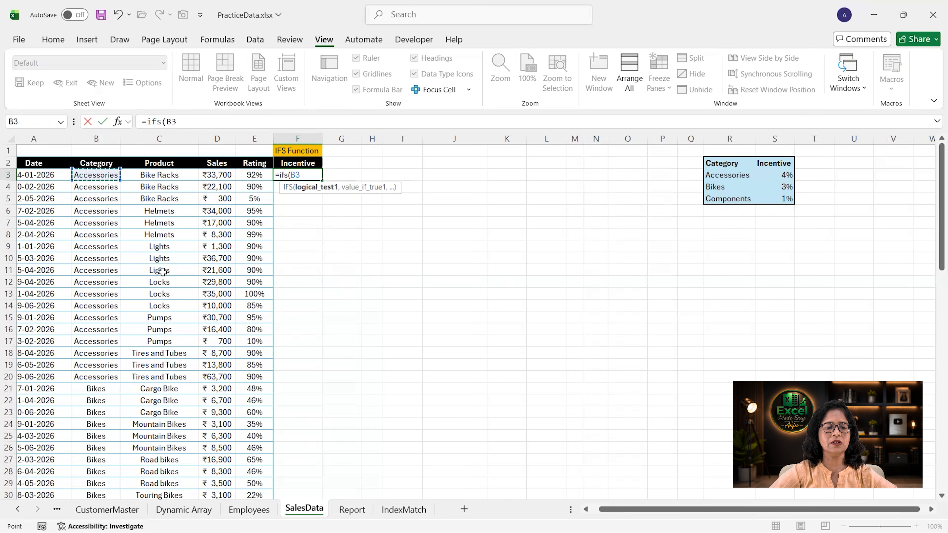
{"action": "type", "text": "="}
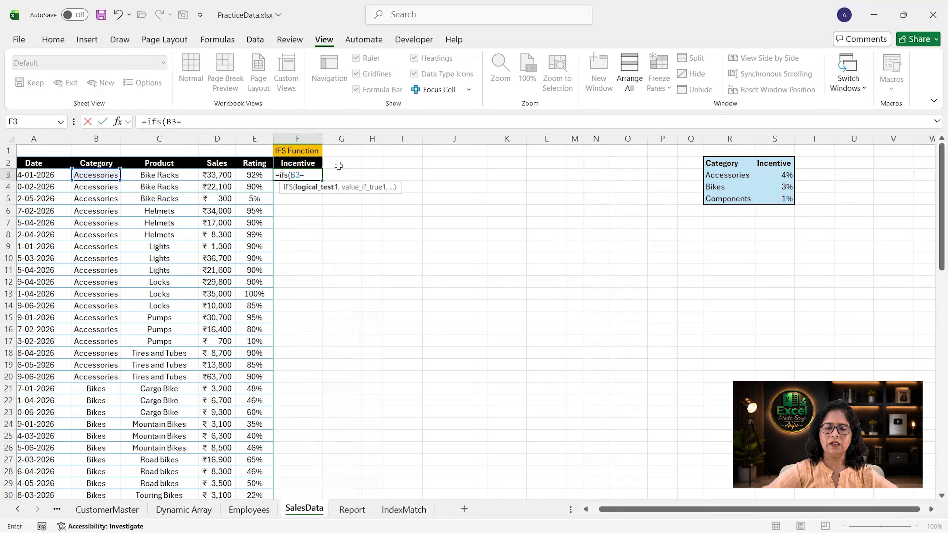
{"action": "left_click", "coordinate": [726, 177]}
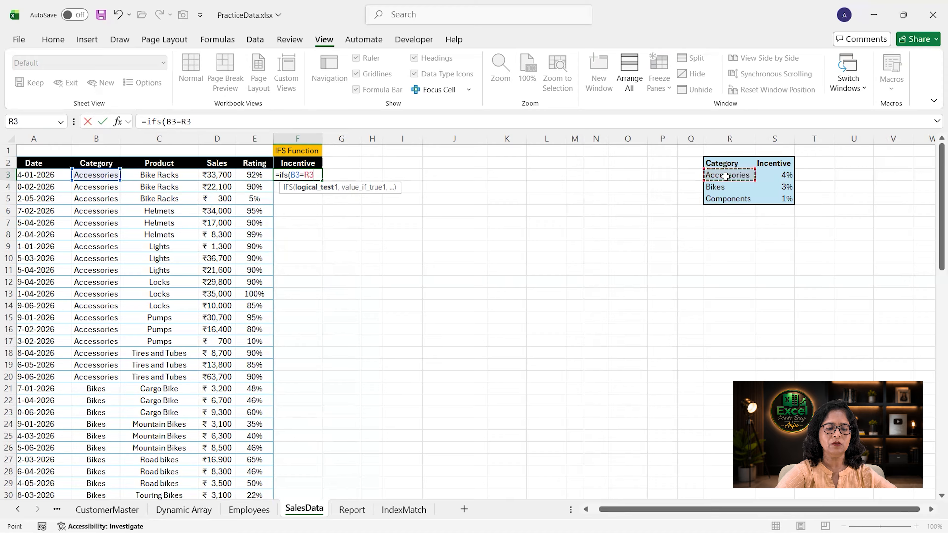
{"action": "key", "text": "F4"}
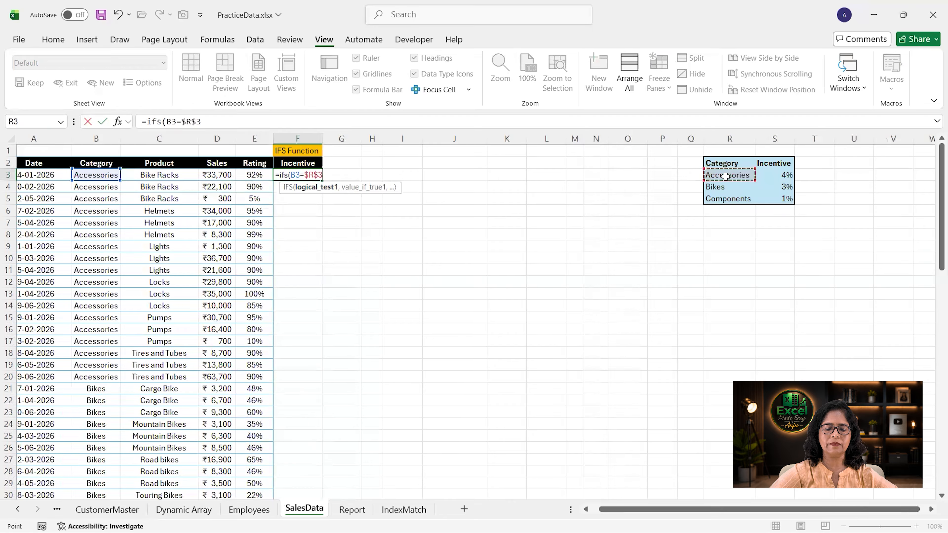
{"action": "type", "text": ","}
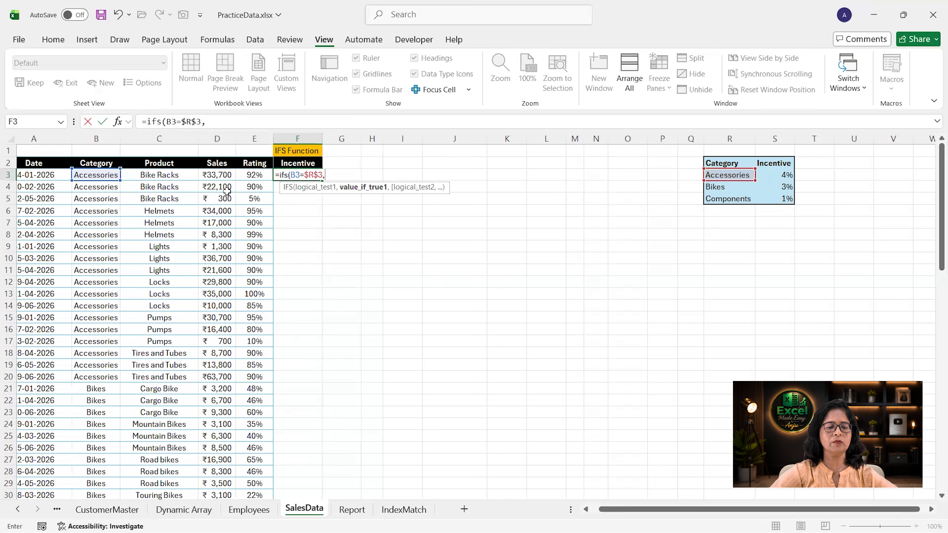
{"action": "left_click", "coordinate": [224, 176]}
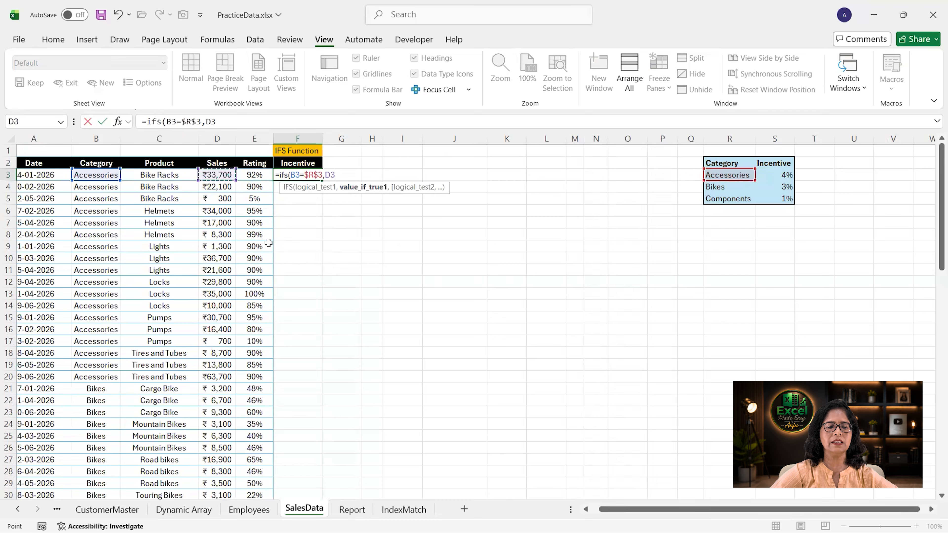
{"action": "type", "text": "*"}
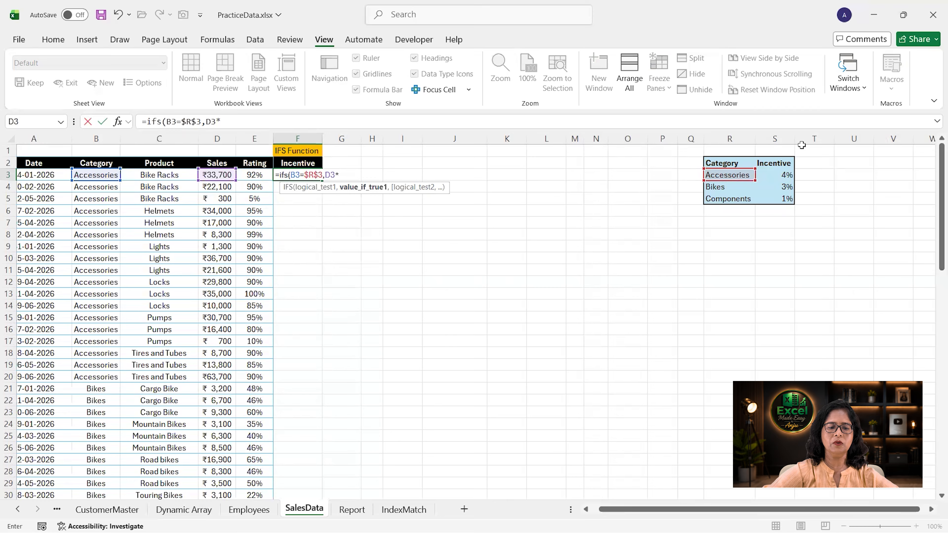
{"action": "left_click", "coordinate": [776, 173]}
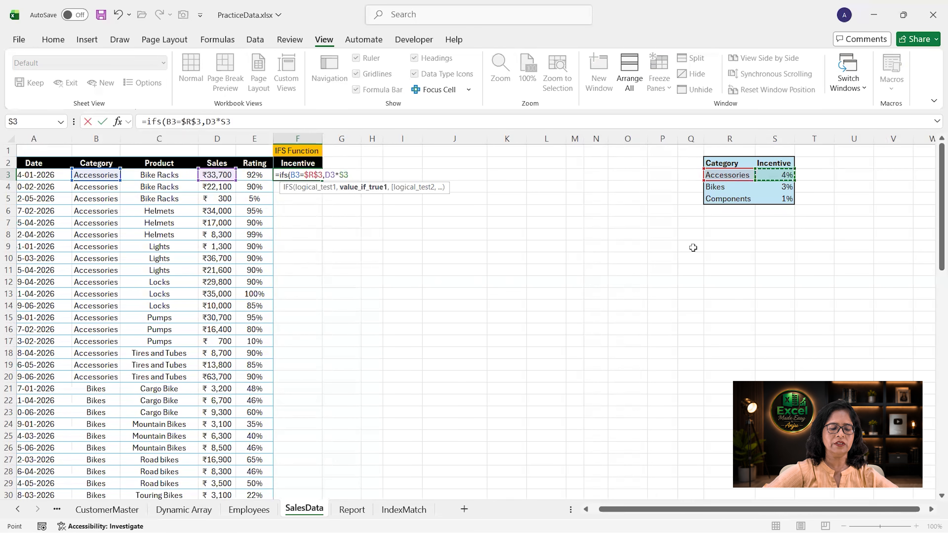
{"action": "key", "text": "F4"}
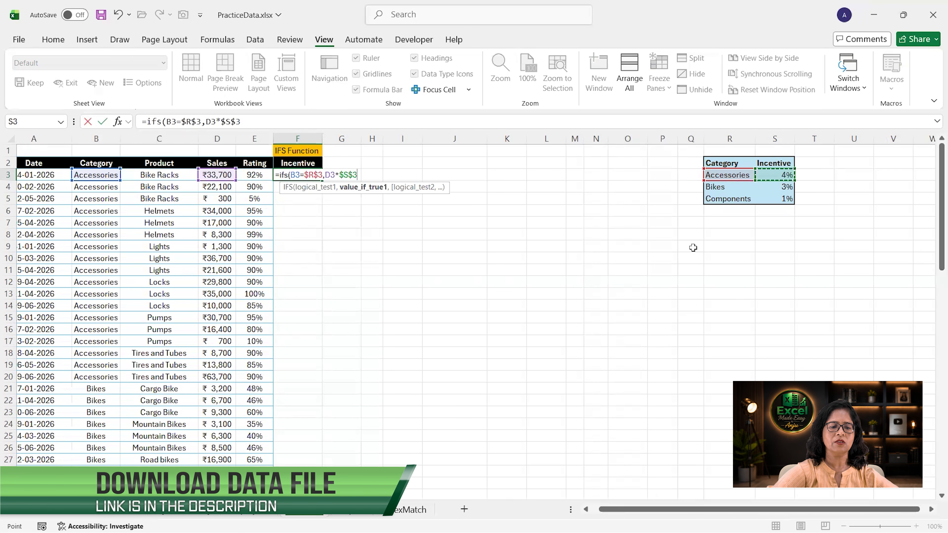
{"action": "type", "text": ",B3=$R$4,D3*$S$4,B3=$R$5,D3*$S$5"}
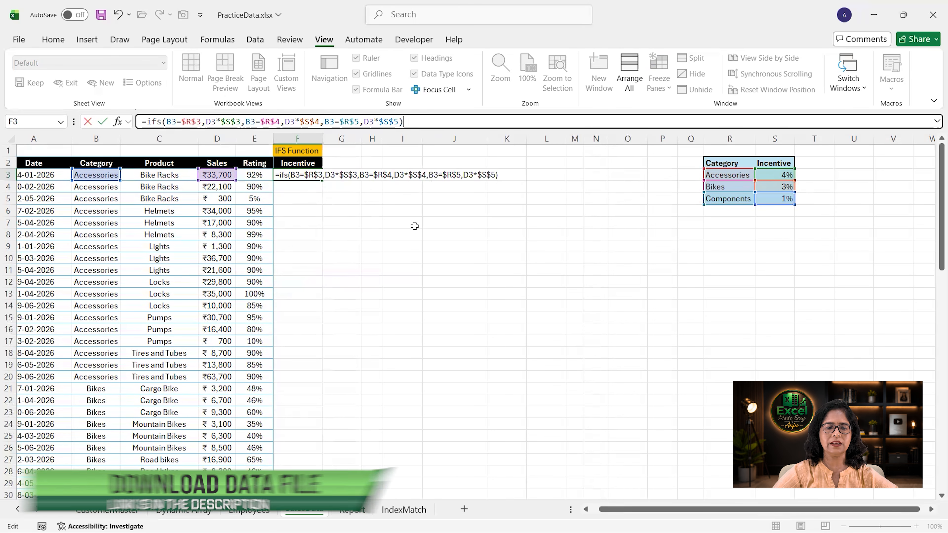
{"action": "key", "text": "Return"}
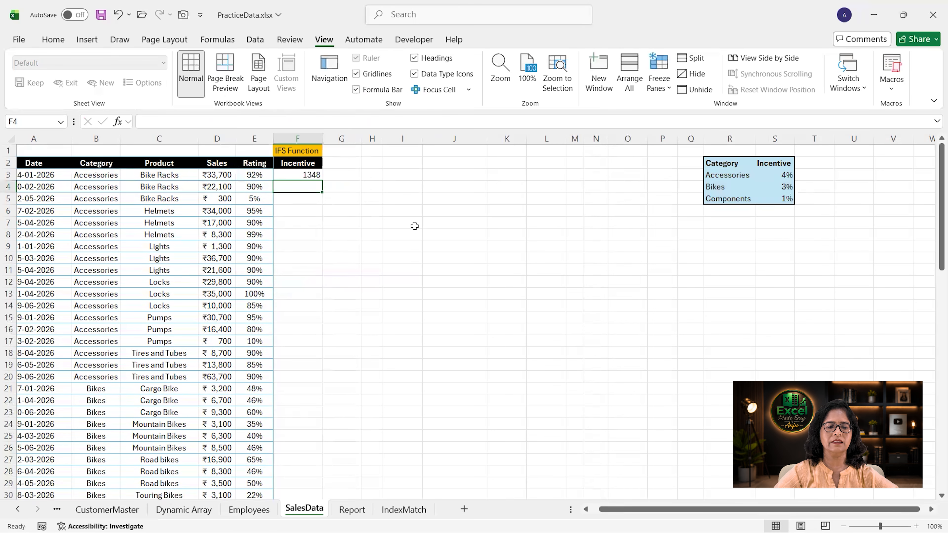
- Fill the incentive formula down the Incentive column
{"action": "left_click", "coordinate": [312, 175]}
{"action": "left_click_drag", "start_coordinate": [320, 180], "coordinate": [320, 180]}
{"action": "double_click", "coordinate": [320, 180]}
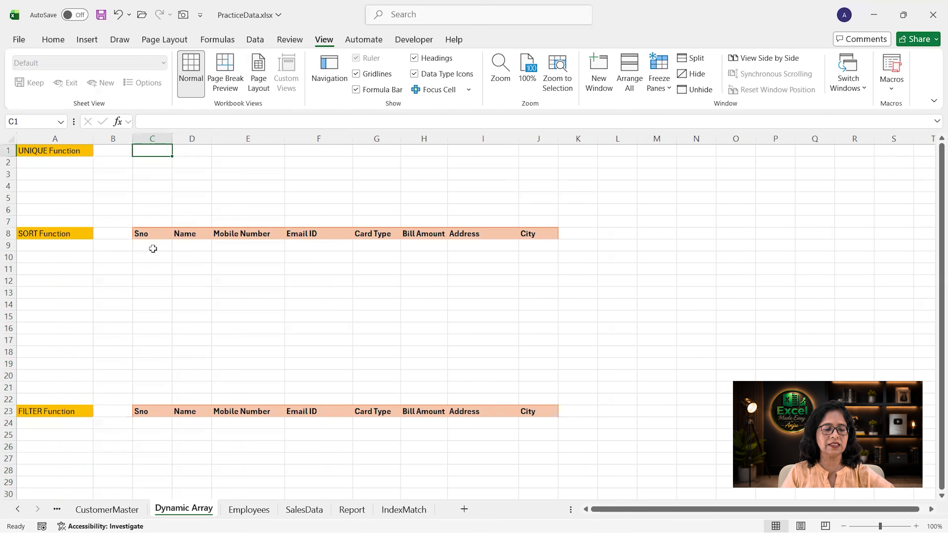
- In C1 of the Dynamic Array sheet, enter a UNIQUE formula listing the distinct values of the Customers table's Card Type column
{"action": "left_click", "coordinate": [112, 510]}
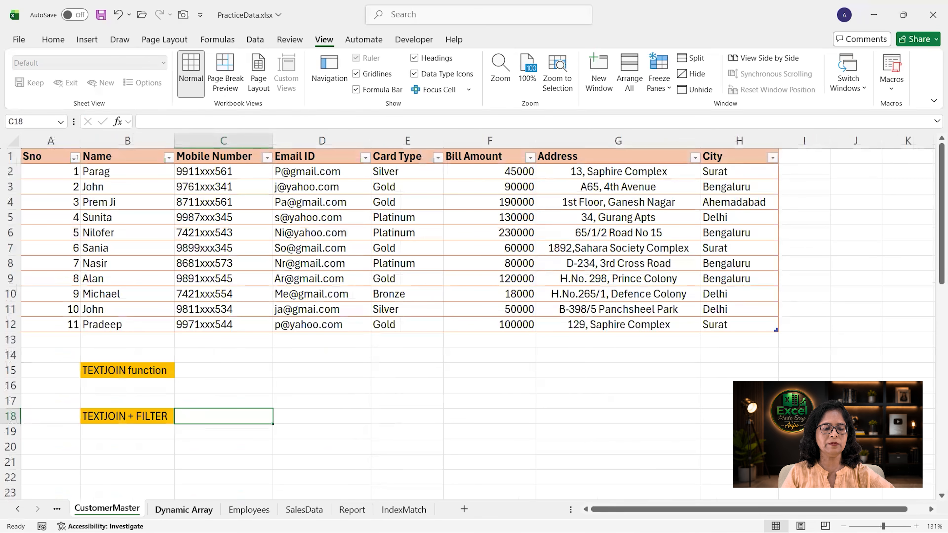
{"action": "left_click", "coordinate": [192, 510]}
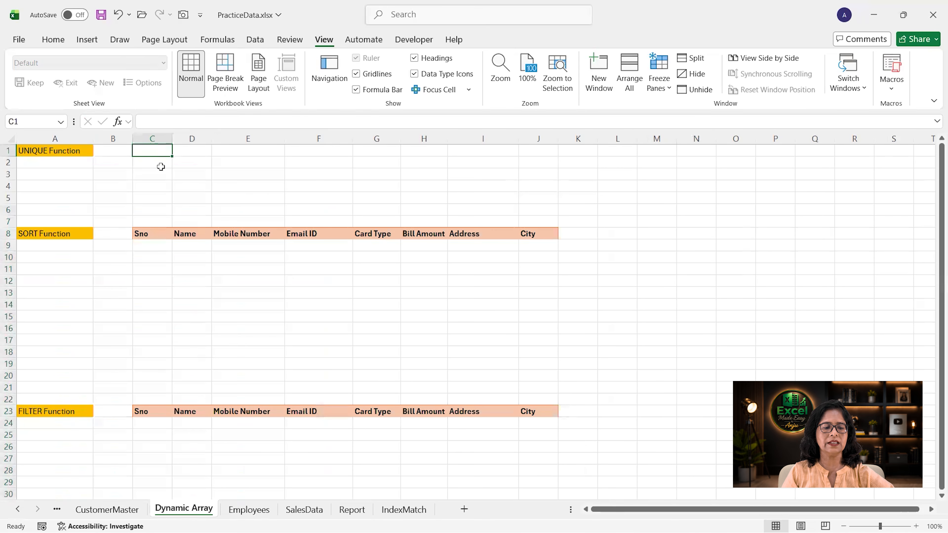
{"action": "type", "text": "=unique("}
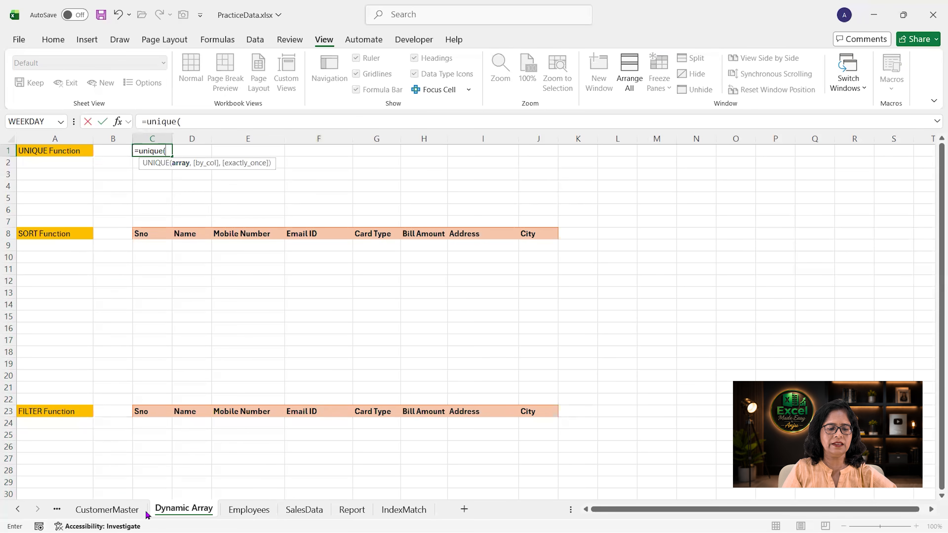
{"action": "left_click", "coordinate": [107, 510]}
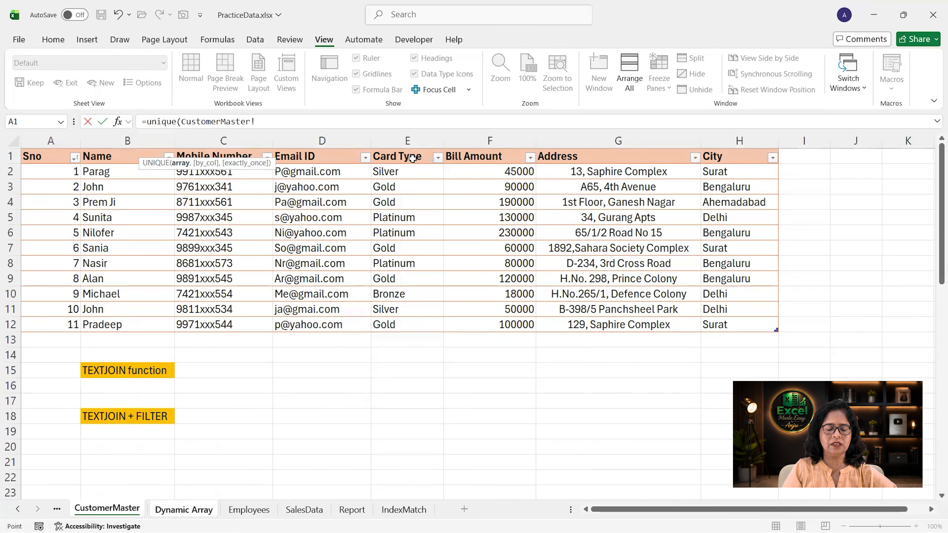
{"action": "left_click", "coordinate": [409, 172]}
{"action": "left_click_drag", "start_coordinate": [406, 191], "coordinate": [405, 324]}
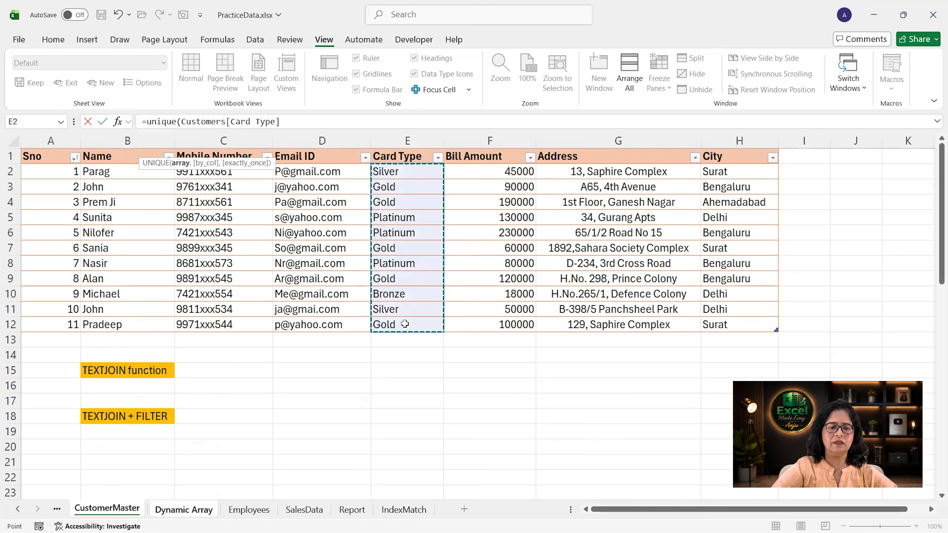
{"action": "key", "text": "Return"}
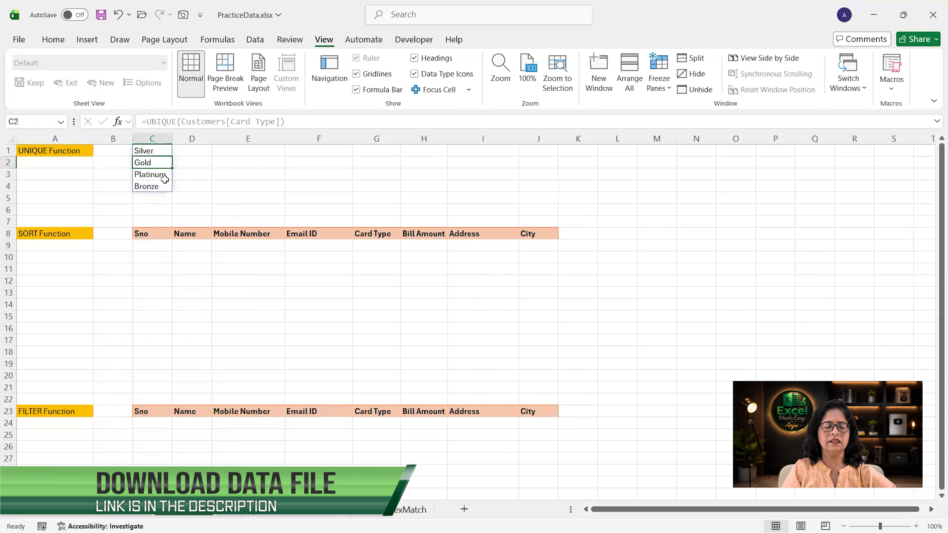
- In C9, enter a SORT formula returning the whole Customers table sorted by its 8th column in ascending order
{"action": "left_click", "coordinate": [158, 247]}
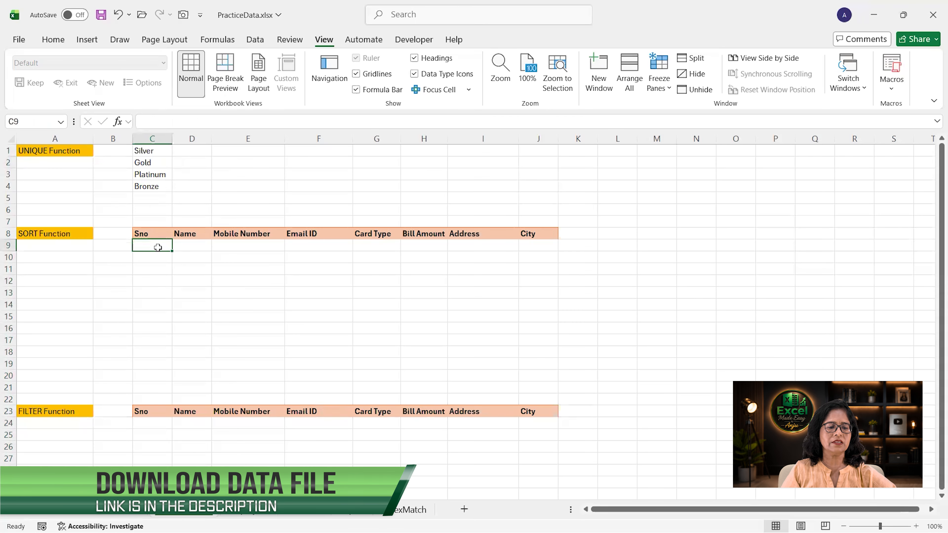
{"action": "type", "text": "=sort("}
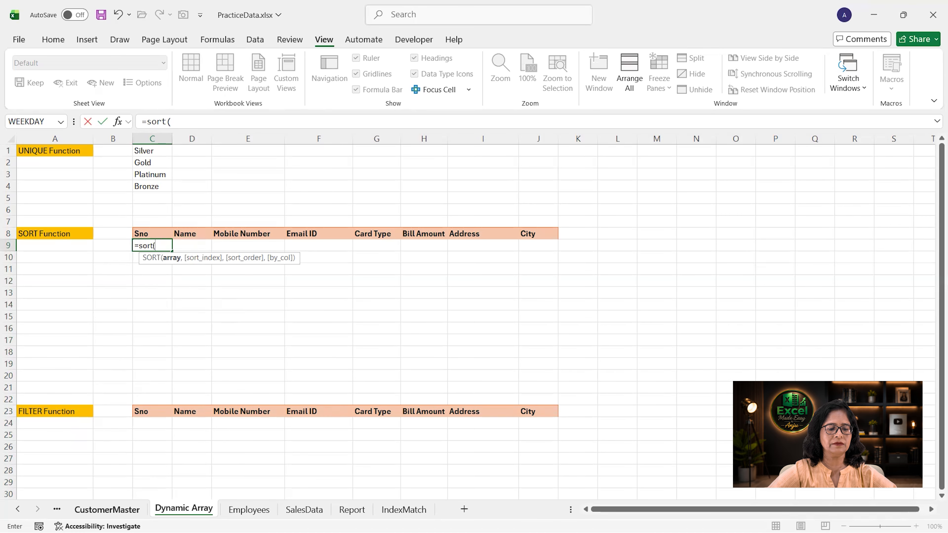
{"action": "left_click", "coordinate": [107, 510]}
{"action": "left_click_drag", "start_coordinate": [53, 172], "coordinate": [745, 321]}
{"action": "type", "text": ","}
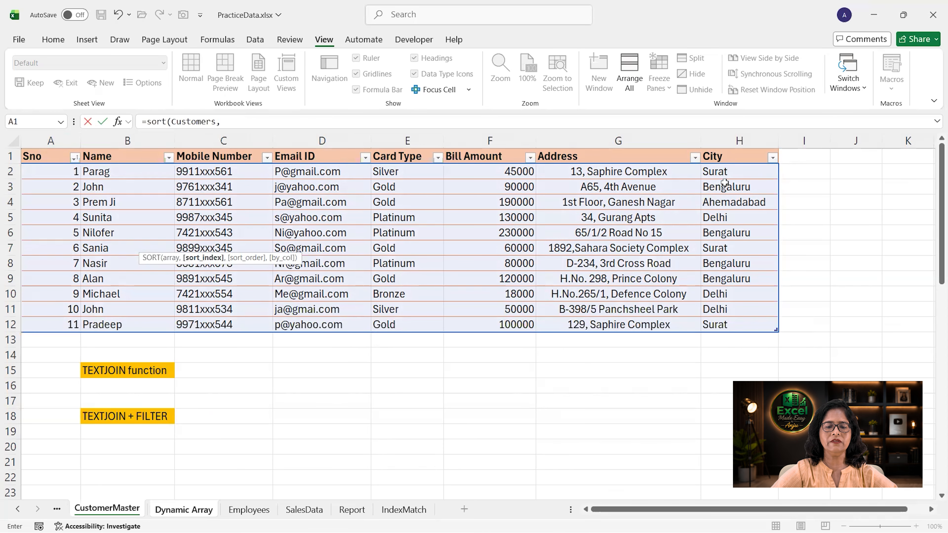
{"action": "type", "text": "8,"}
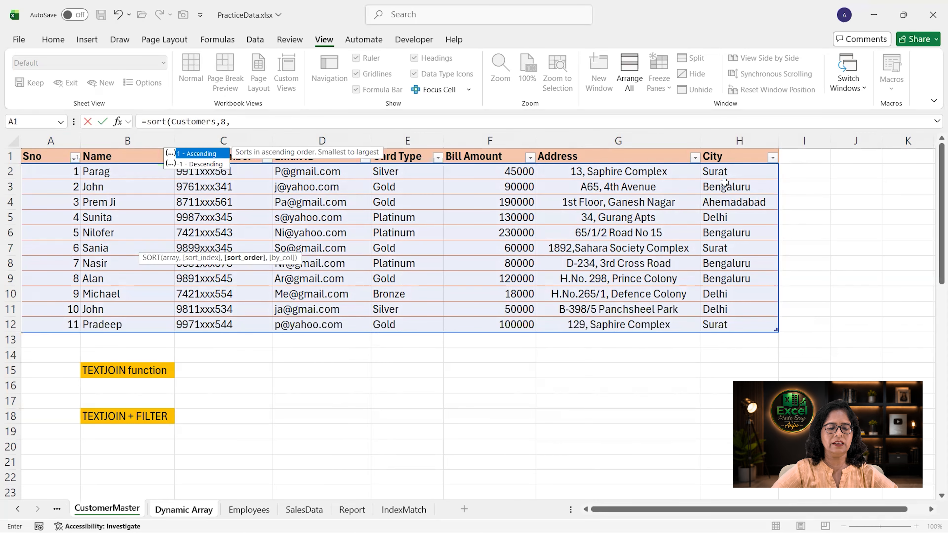
{"action": "type", "text": "1"}
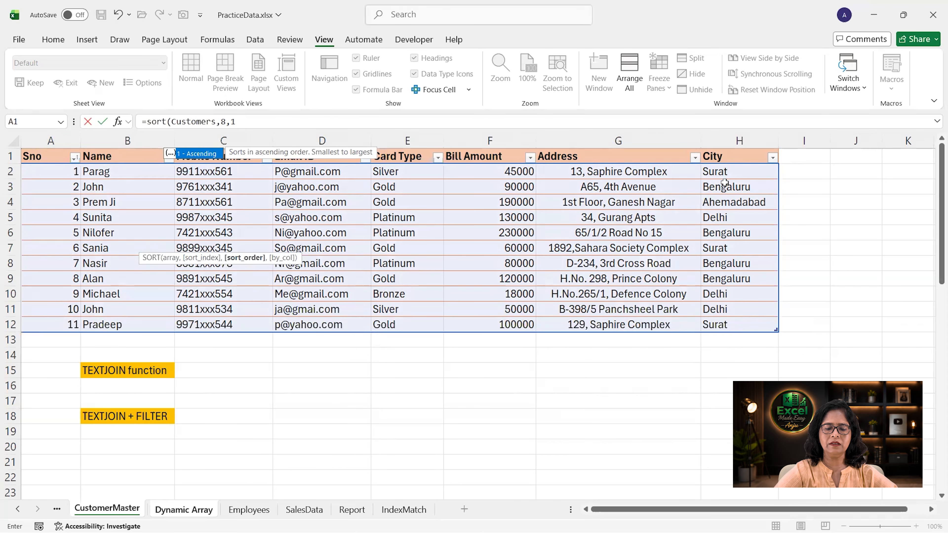
{"action": "key", "text": "Tab"}
{"action": "type", "text": ")"}
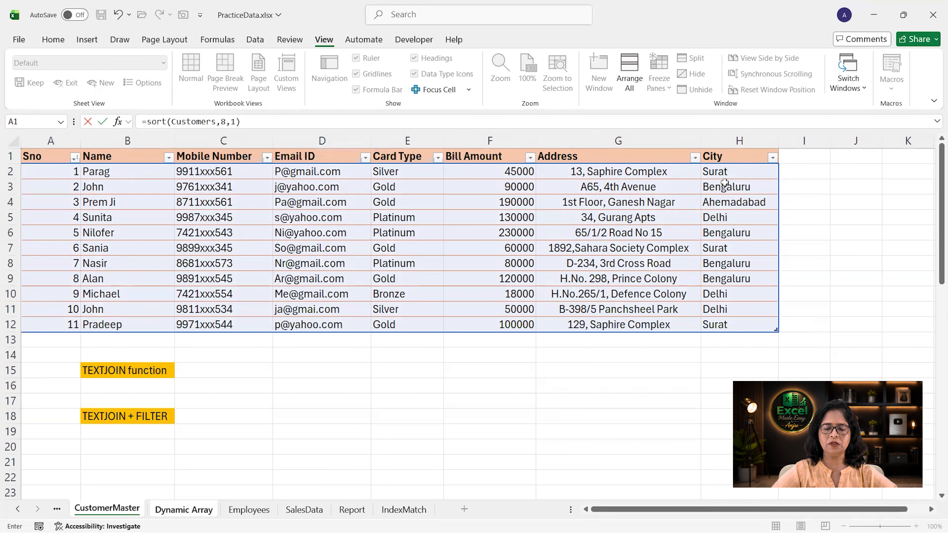
{"action": "key", "text": "Return"}
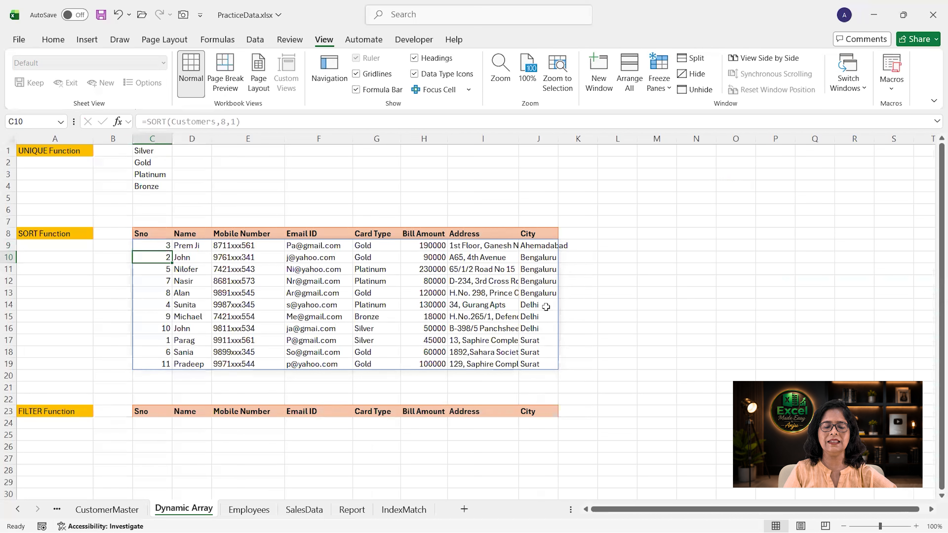
- In C24, enter a FILTER formula returning Customers rows whose Card Type equals "Gold", otherwise "Not Found"
{"action": "left_click", "coordinate": [159, 424]}
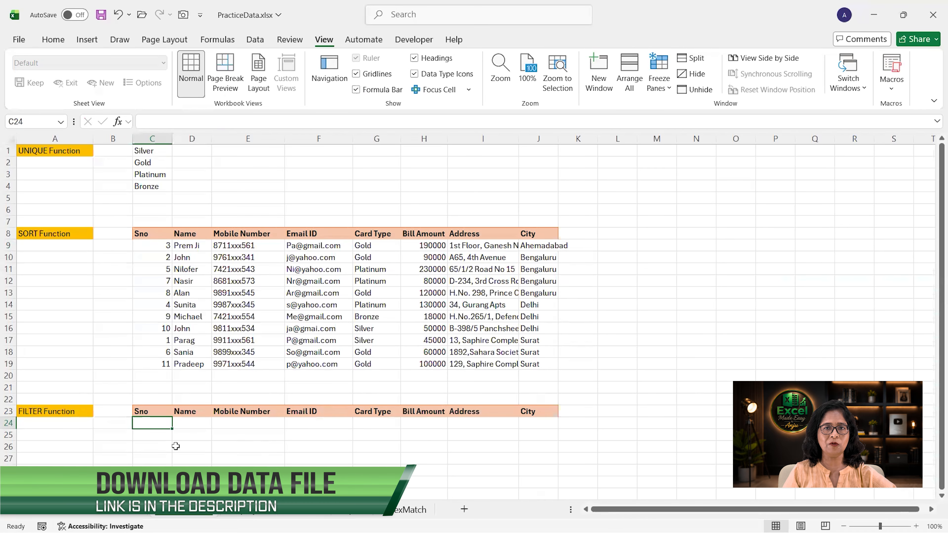
{"action": "type", "text": "=filter("}
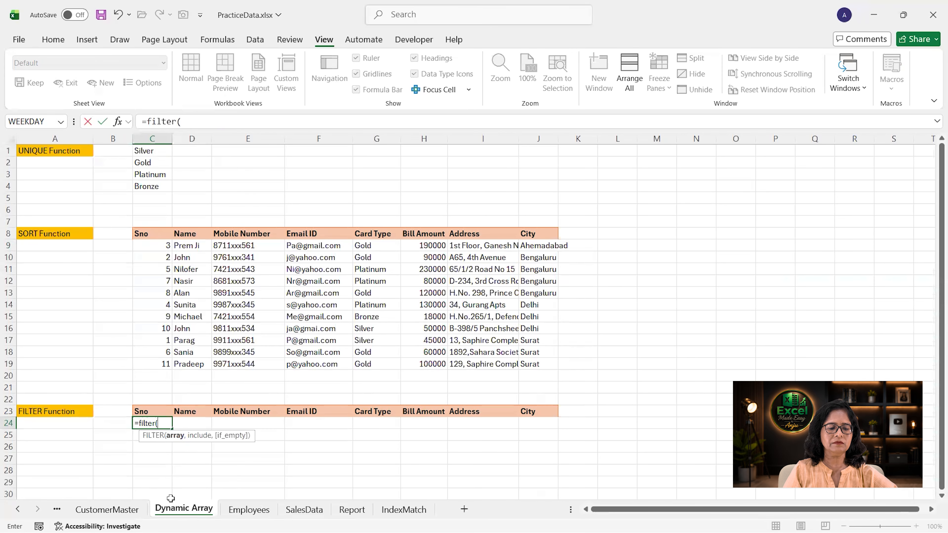
{"action": "left_click", "coordinate": [107, 508]}
{"action": "left_click_drag", "start_coordinate": [71, 170], "coordinate": [775, 325]}
{"action": "type", "text": ","}
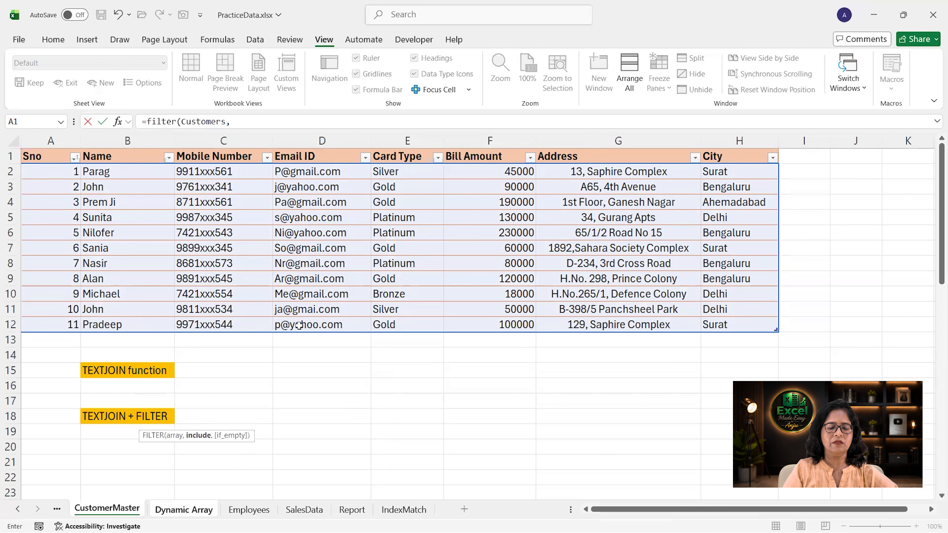
{"action": "left_click_drag", "start_coordinate": [395, 173], "coordinate": [404, 332]}
{"action": "type", "text": "=\"Gold"}
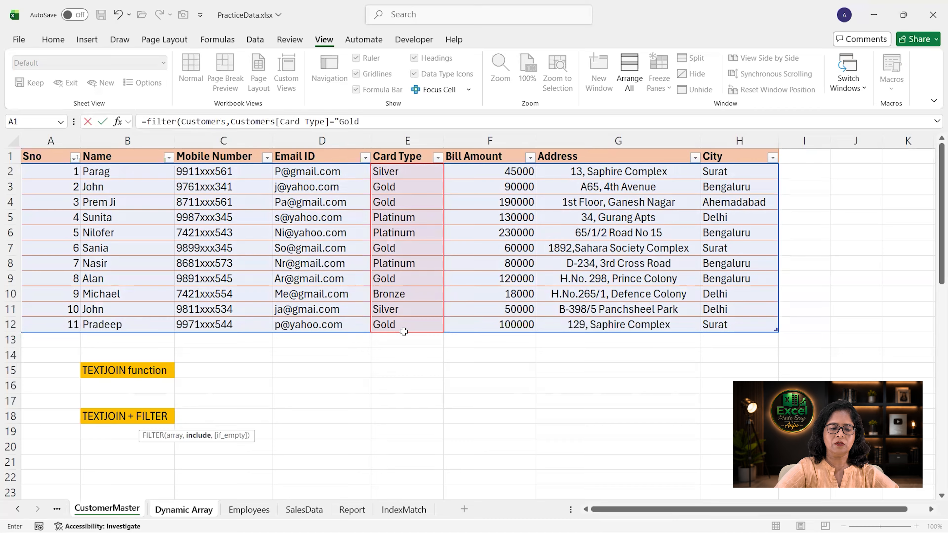
{"action": "type", "text": "\","}
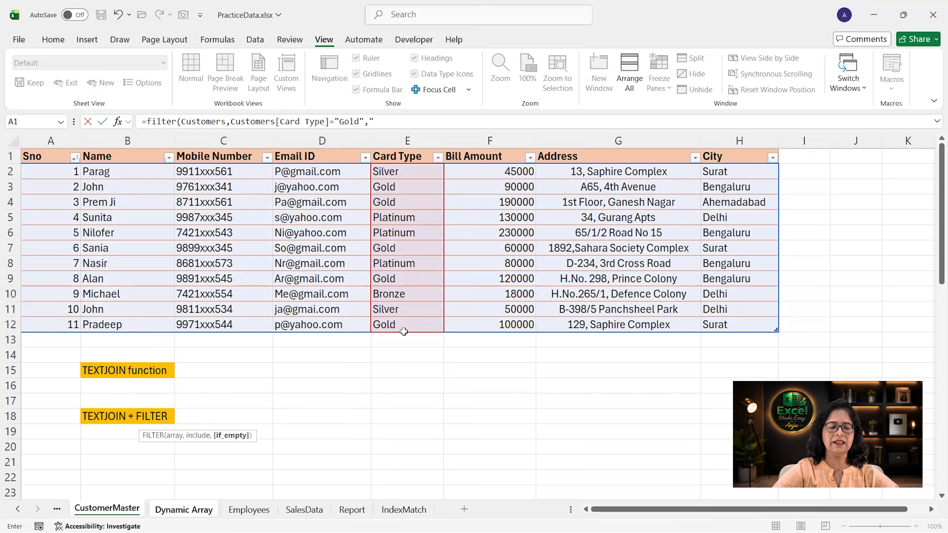
{"action": "type", "text": "\"Not Found\")"}
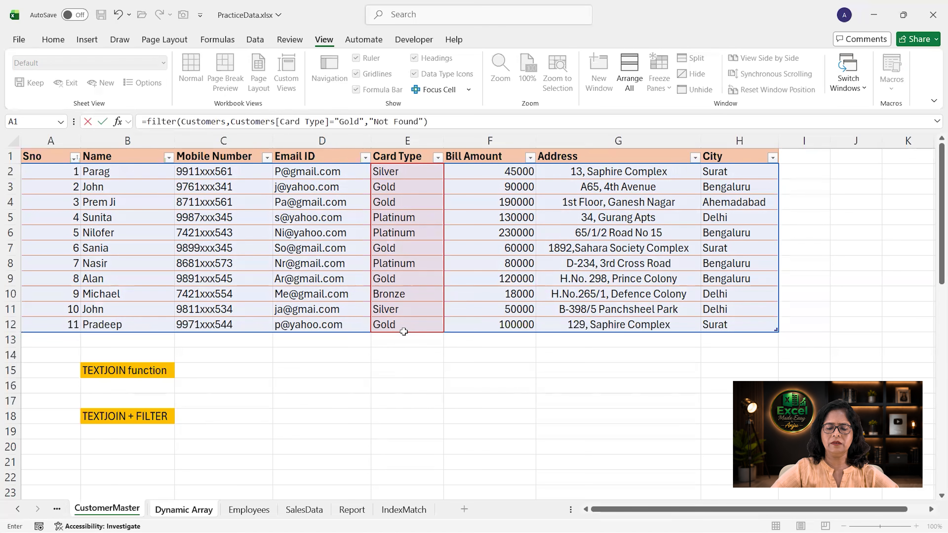
{"action": "key", "text": "Return"}
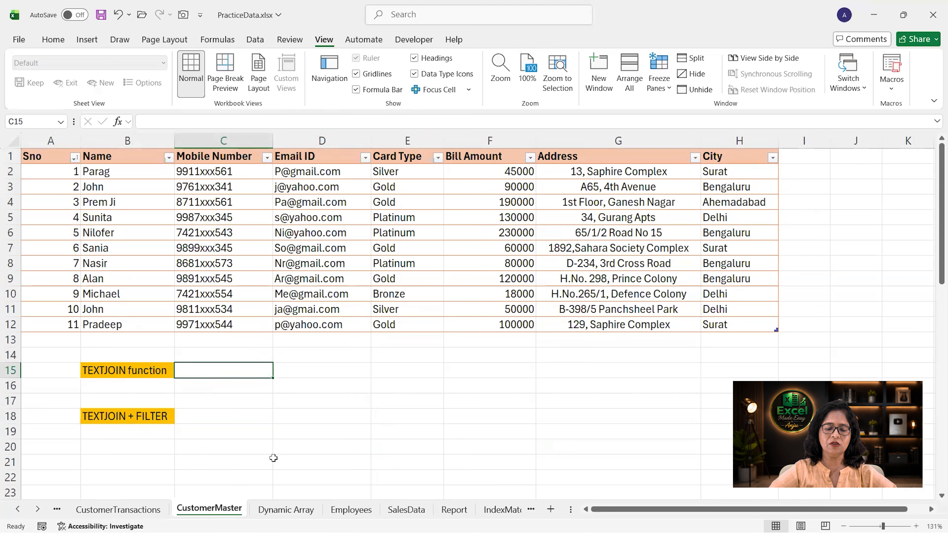
- In C15, enter a TEXTJOIN formula joining the Customers table's Email ID column with ";" as delimiter, ignoring empty cells
{"action": "type", "text": "=text"}
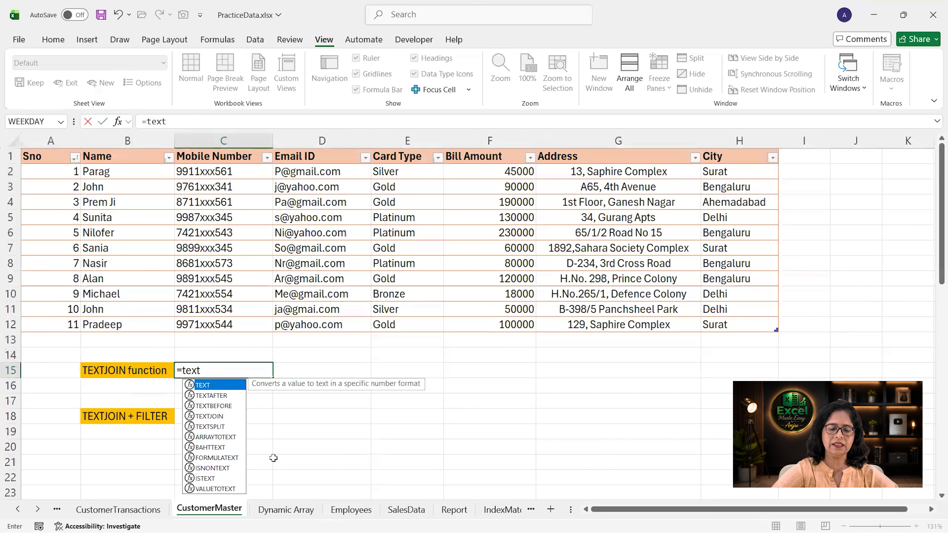
{"action": "type", "text": "join("}
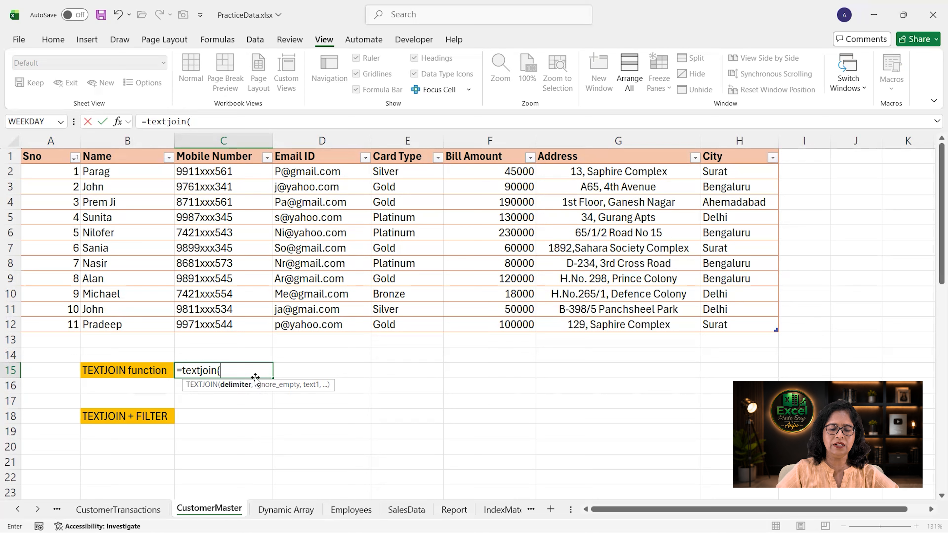
{"action": "type", "text": ";"}
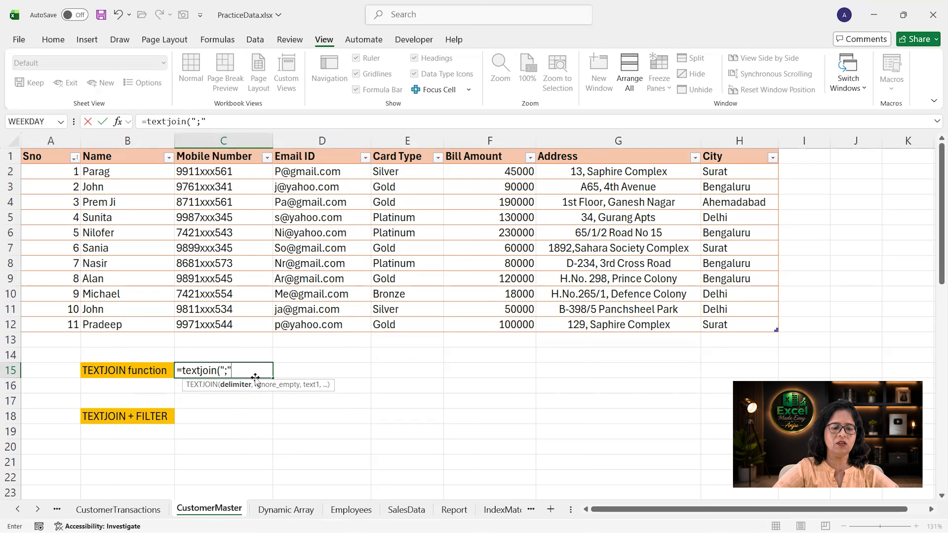
{"action": "type", "text": "\","}
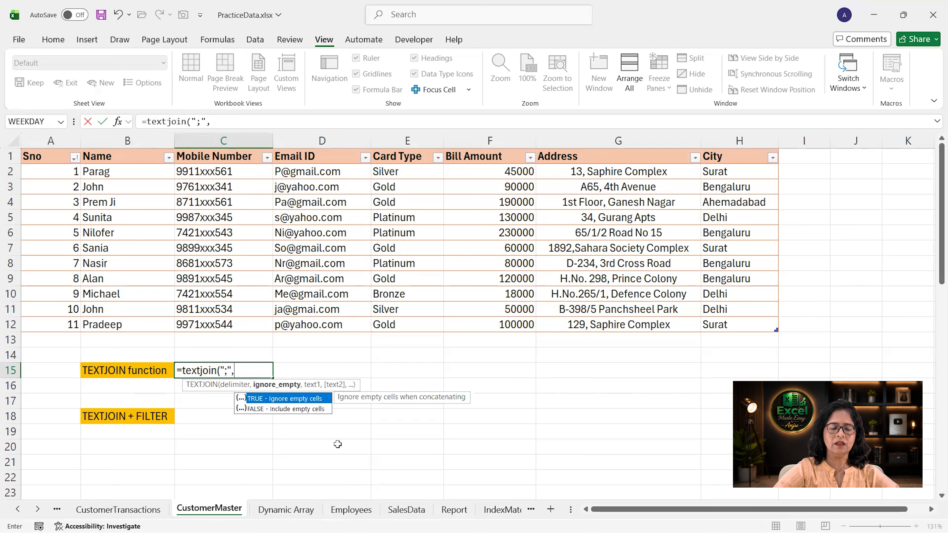
{"action": "type", "text": "true"}
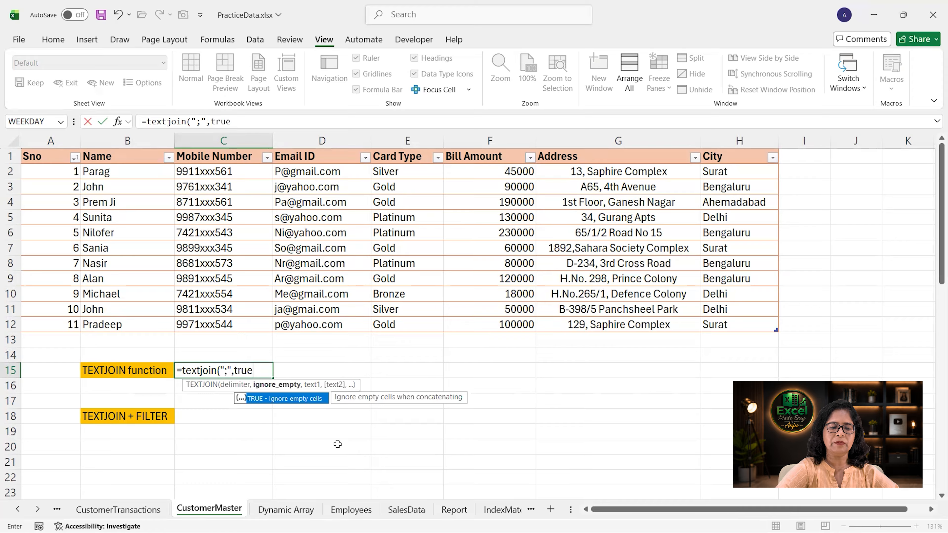
{"action": "type", "text": ","}
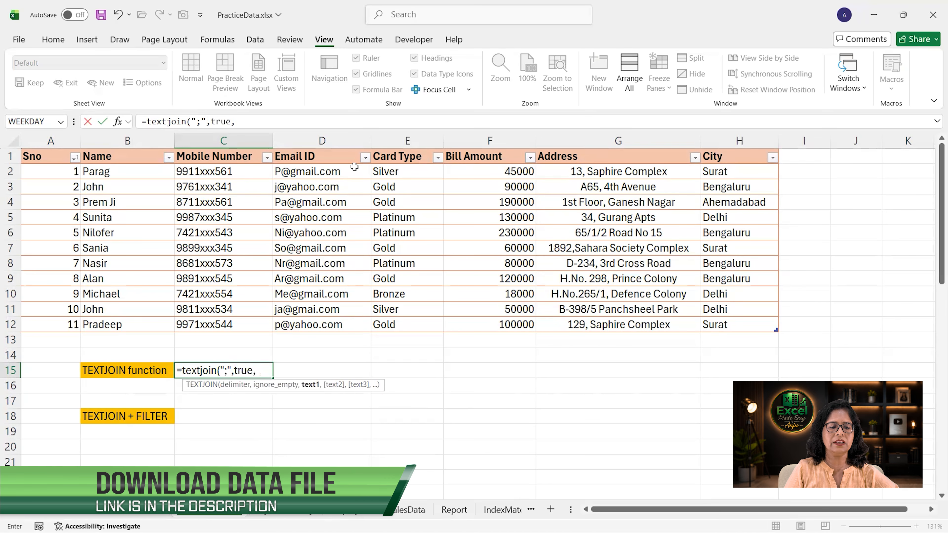
{"action": "left_click_drag", "start_coordinate": [354, 169], "coordinate": [338, 325]}
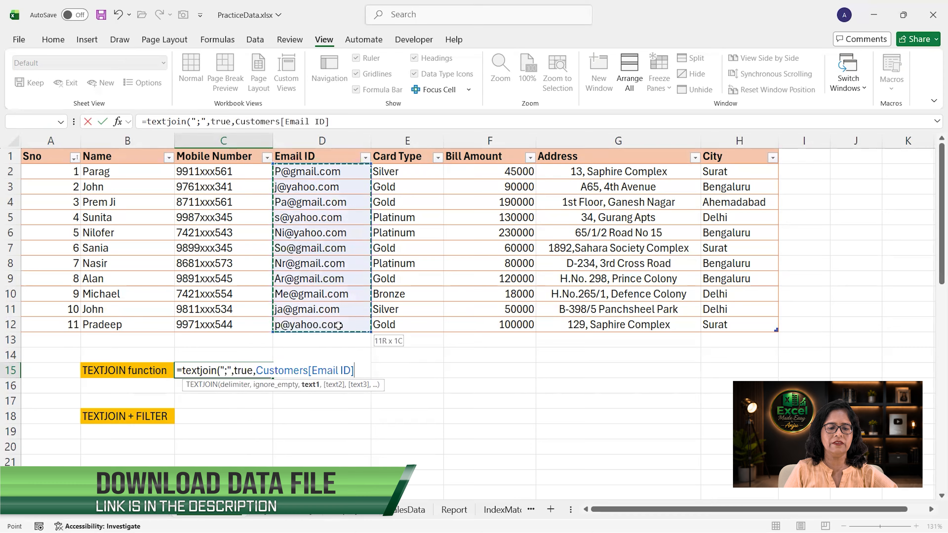
{"action": "key", "text": "Return"}
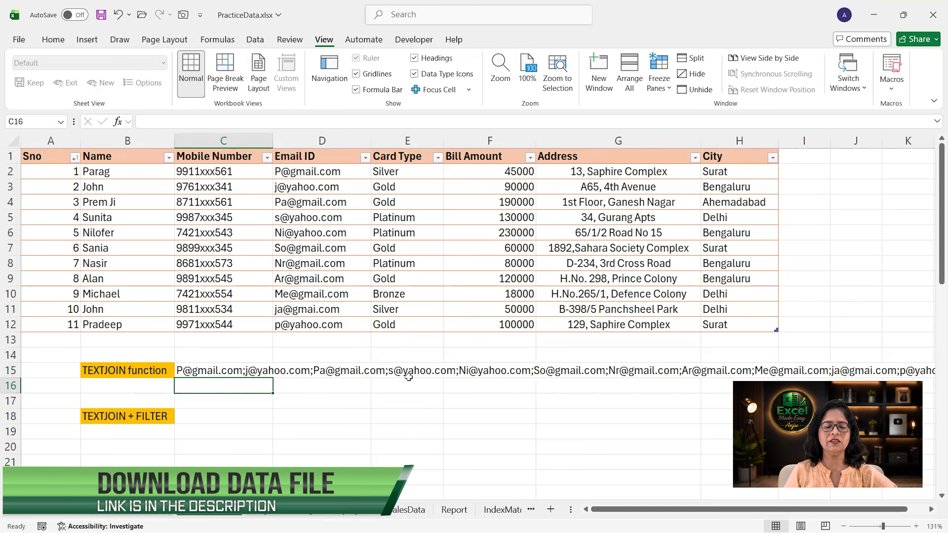
- In C18, enter a TEXTJOIN formula with ";" joining FILTER results of Email ID where Card Type equals "gold"
{"action": "left_click", "coordinate": [257, 415]}
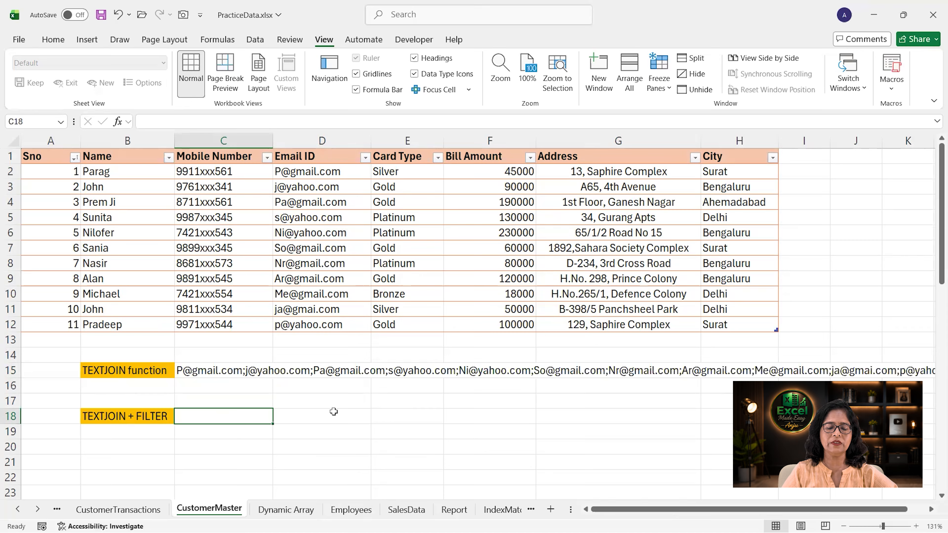
{"action": "type", "text": "=textjoin(\";"}
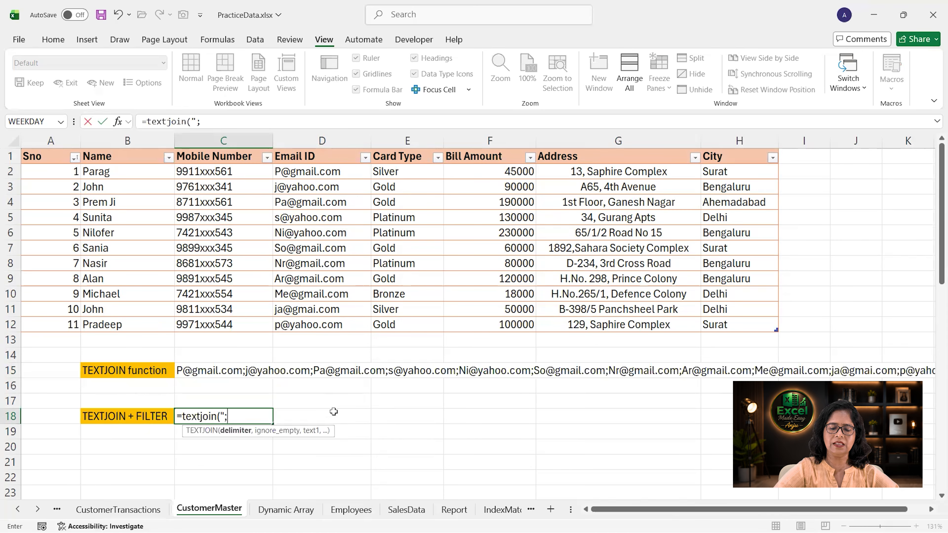
{"action": "type", "text": "\","}
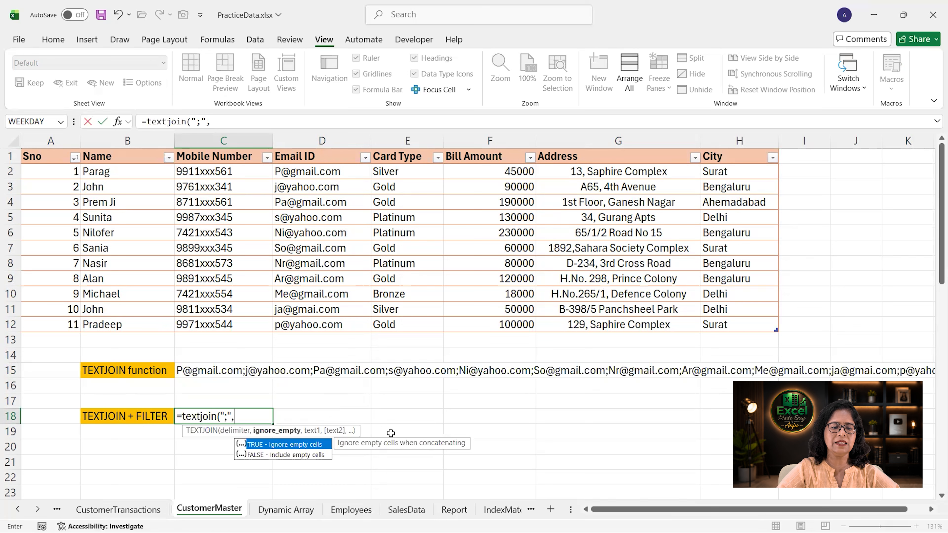
{"action": "type", "text": "true,"}
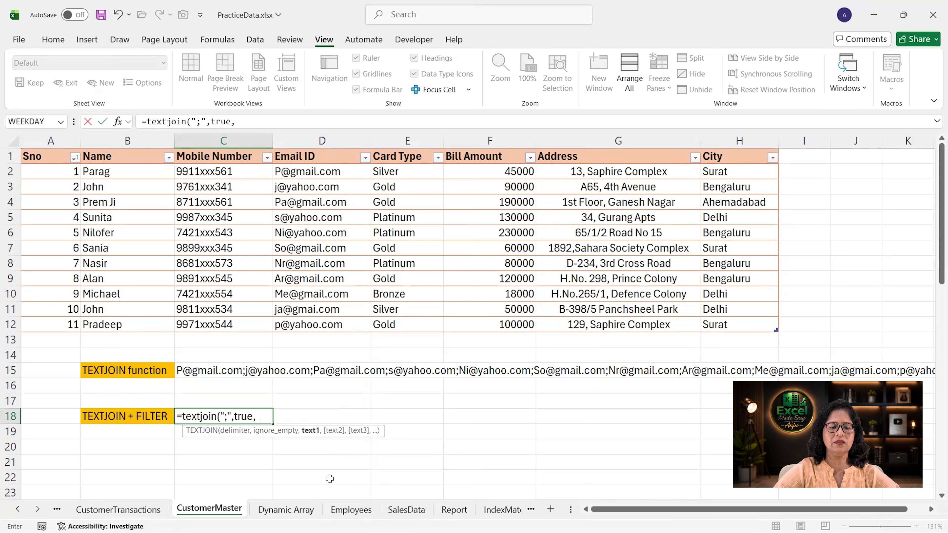
{"action": "type", "text": "filter"}
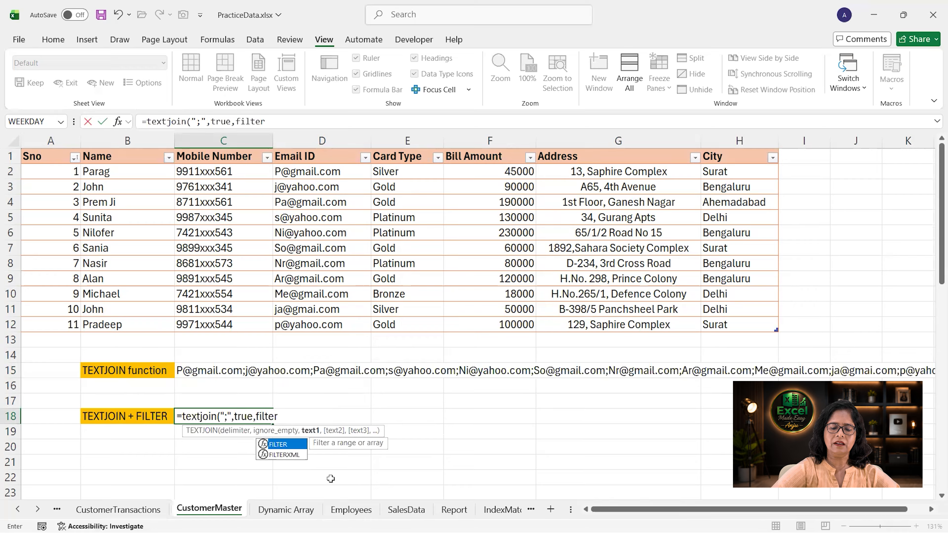
{"action": "type", "text": "("}
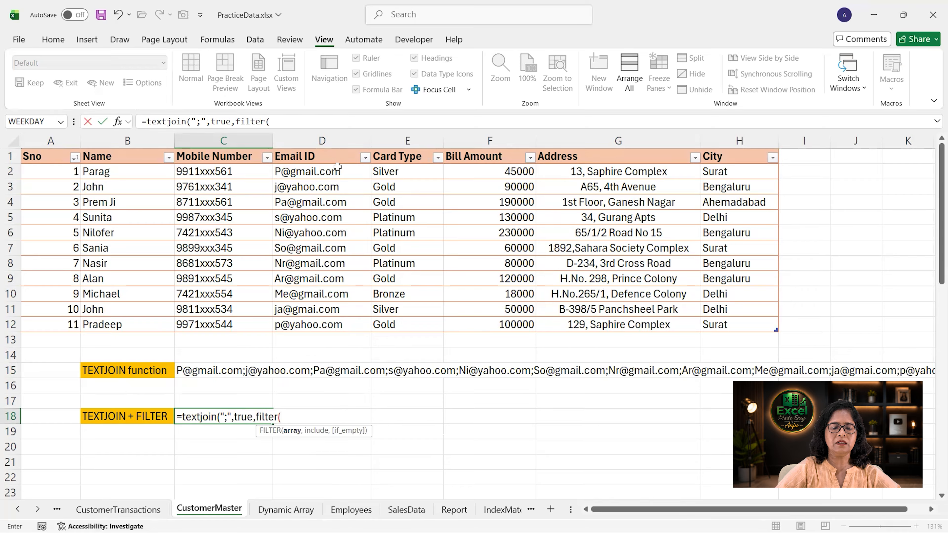
{"action": "left_click_drag", "start_coordinate": [337, 170], "coordinate": [345, 328]}
{"action": "type", "text": ","}
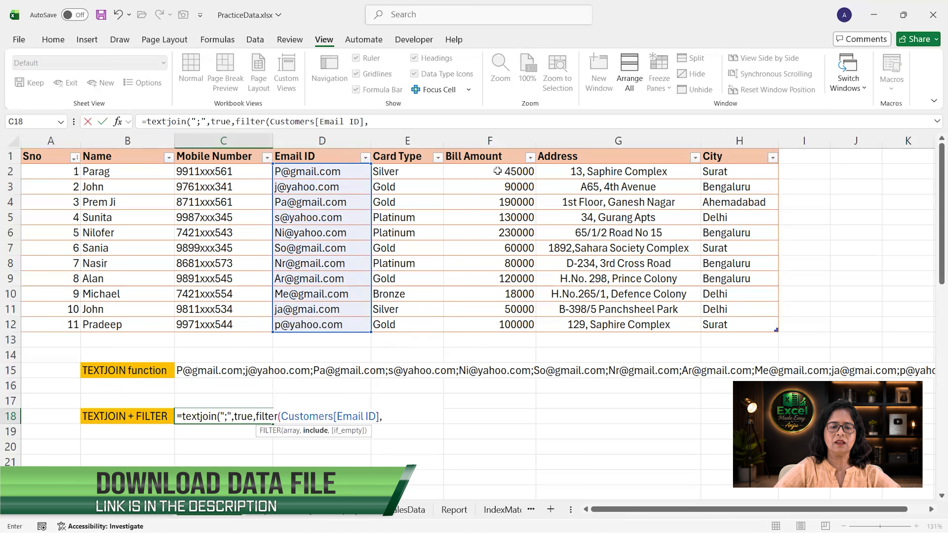
{"action": "left_click_drag", "start_coordinate": [431, 171], "coordinate": [428, 322]}
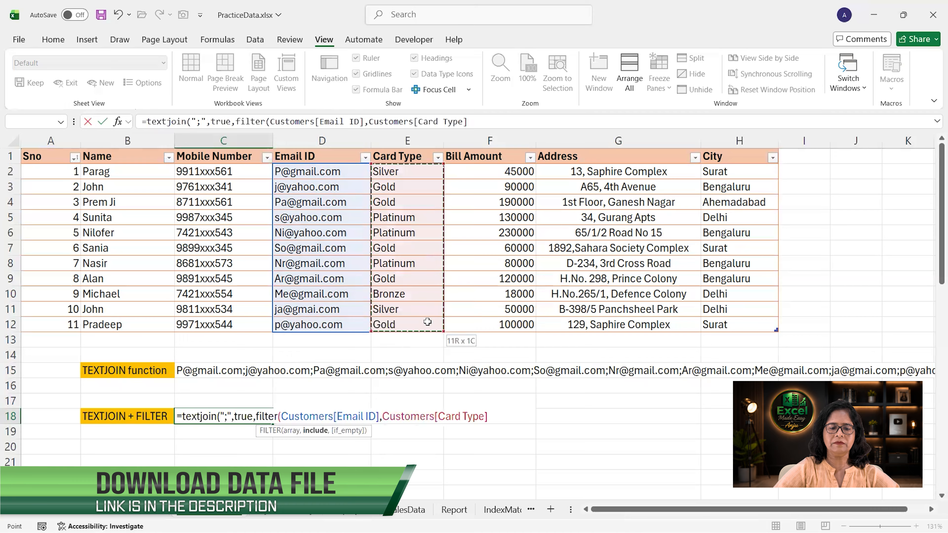
{"action": "type", "text": "=\"gold"}
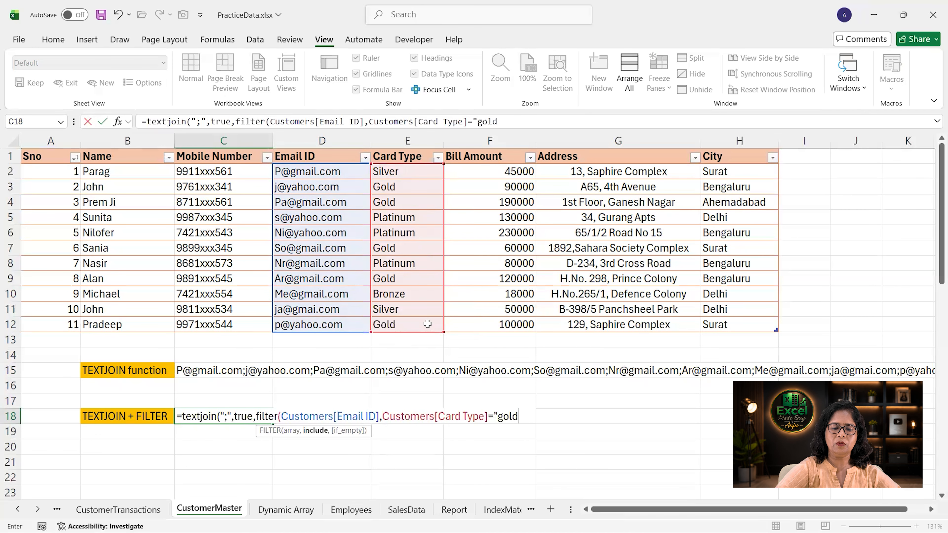
{"action": "type", "text": "\"))"}
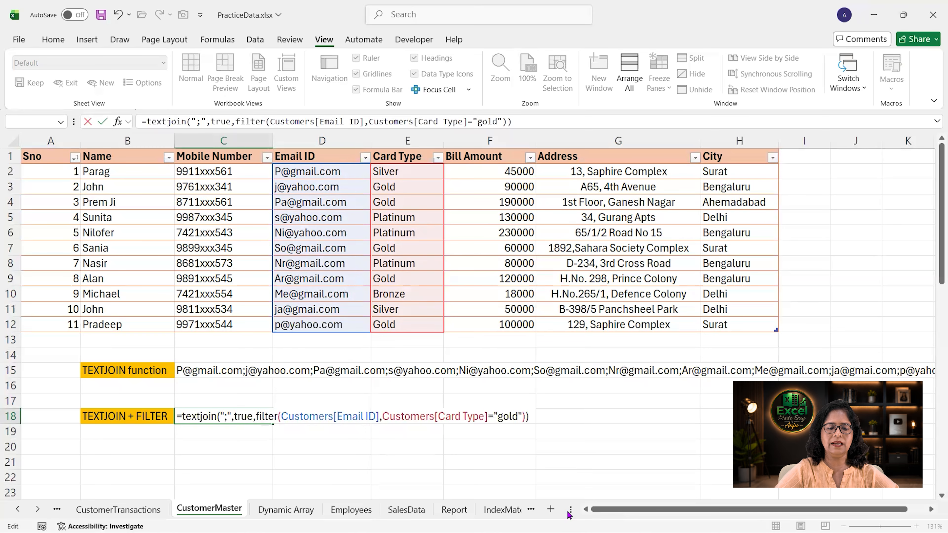
{"action": "key", "text": "Return"}
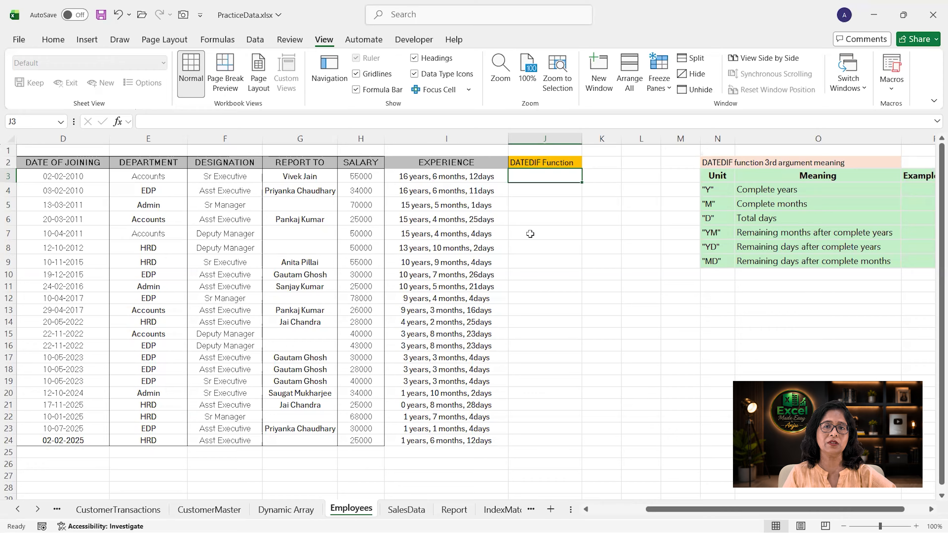
- On the Employees sheet, enter in J3 a DATEDIF formula giving complete years from D3 to TODAY() with unit "y"
{"action": "type", "text": "=date"}
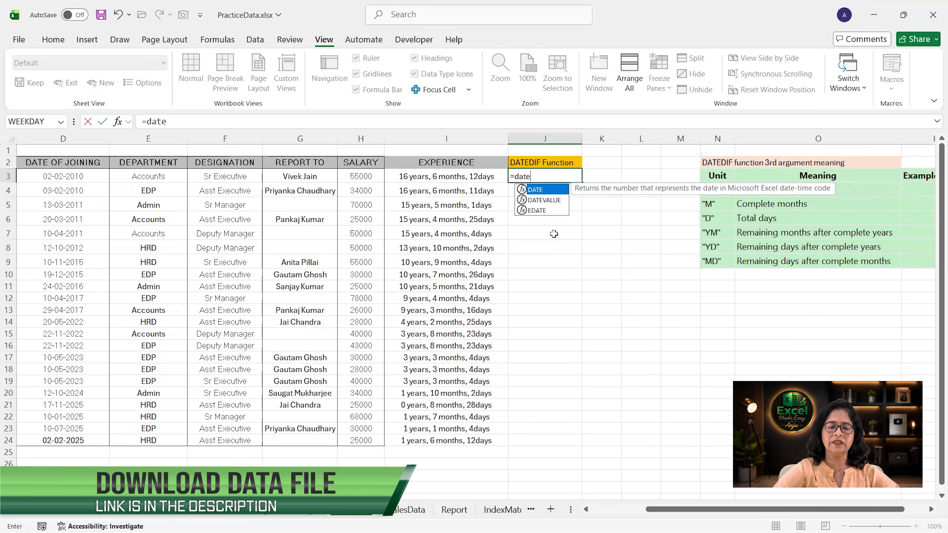
{"action": "type", "text": "dif("}
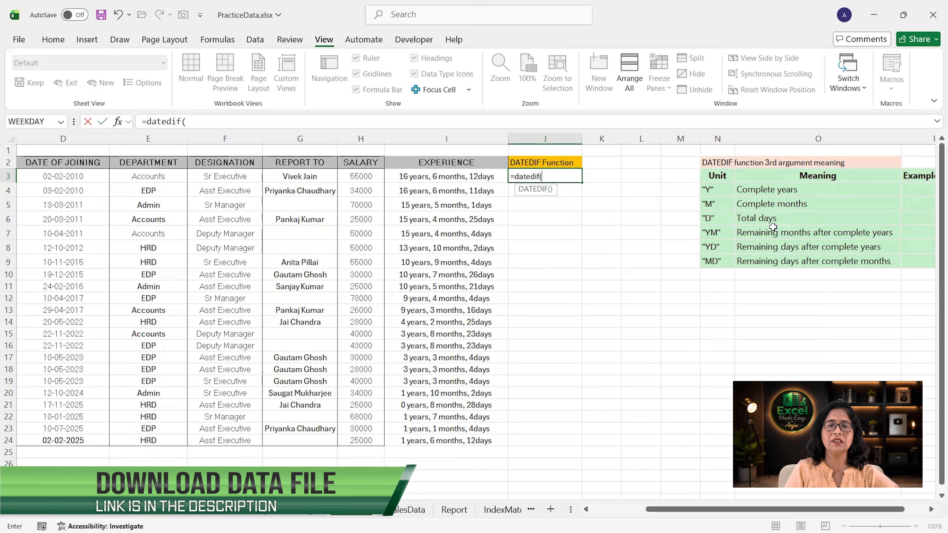
{"action": "left_click", "coordinate": [80, 175]}
{"action": "type", "text": ","}
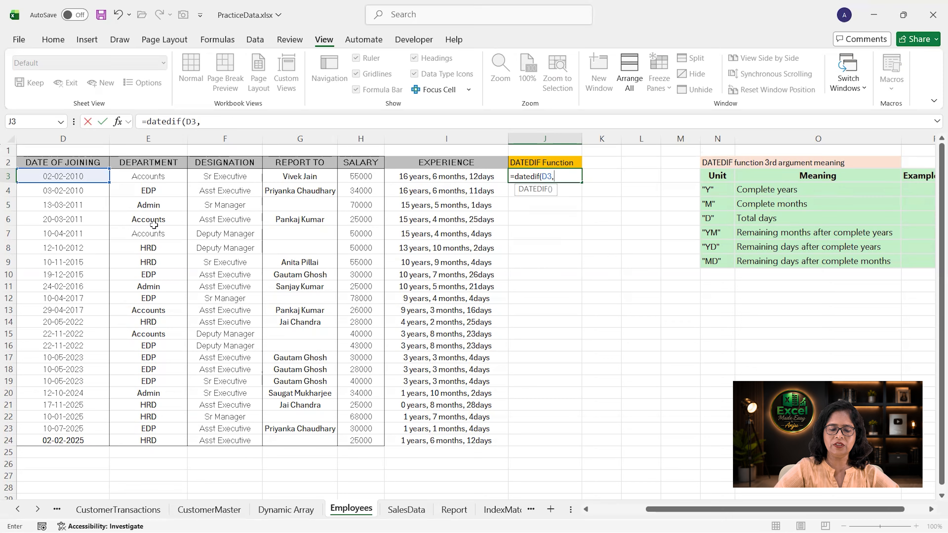
{"action": "type", "text": "today(),\"y"}
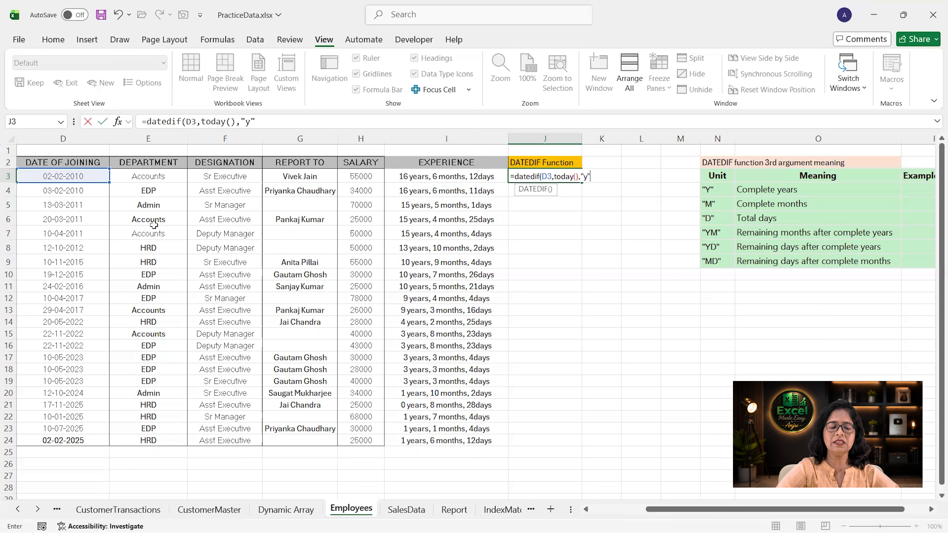
{"action": "type", "text": ")"}
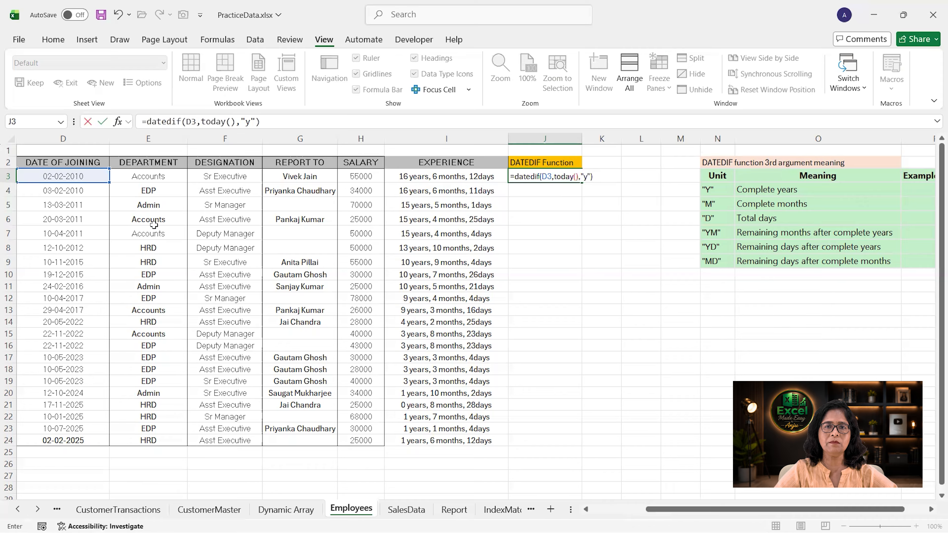
{"action": "key", "text": "Return"}
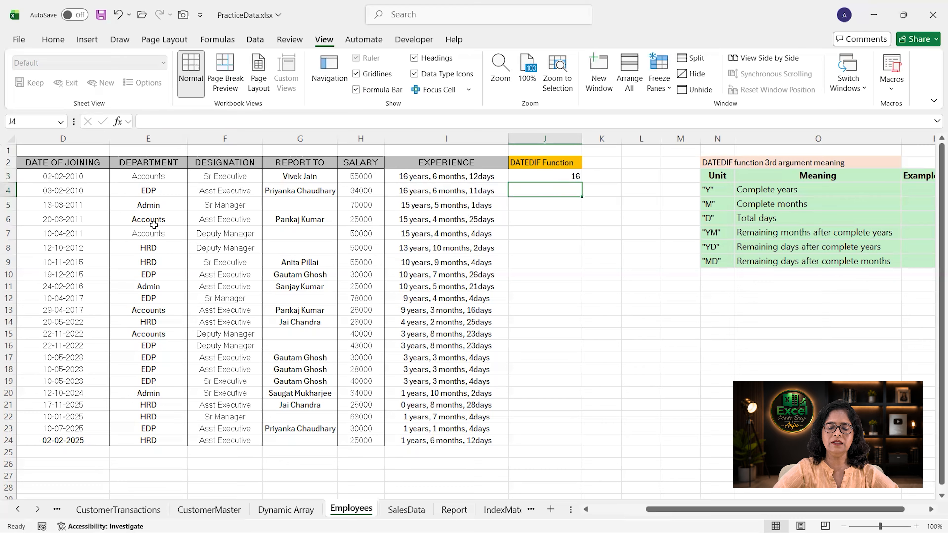
- In J4, enter a DATEDIF formula from D3 to TODAY() with unit "ym" for remaining months
{"action": "type", "text": "=date"}
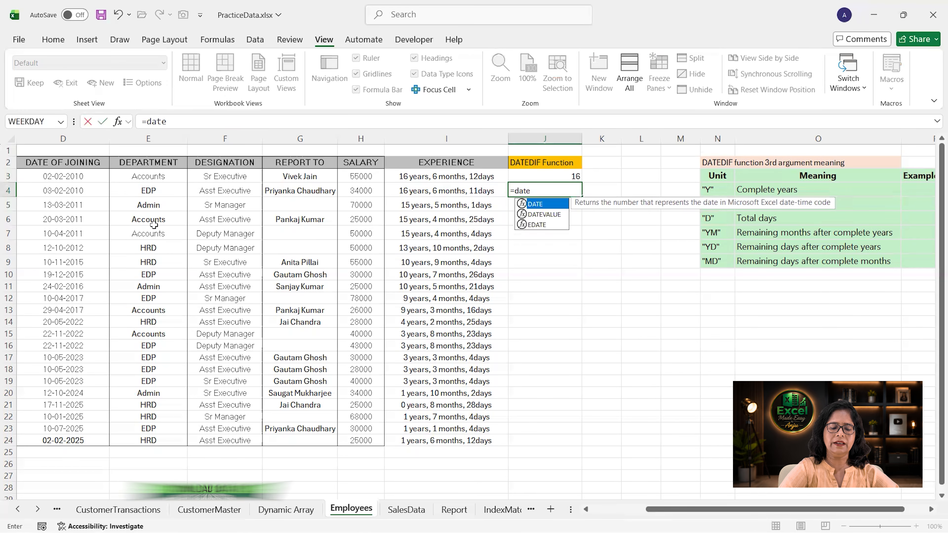
{"action": "type", "text": "dif("}
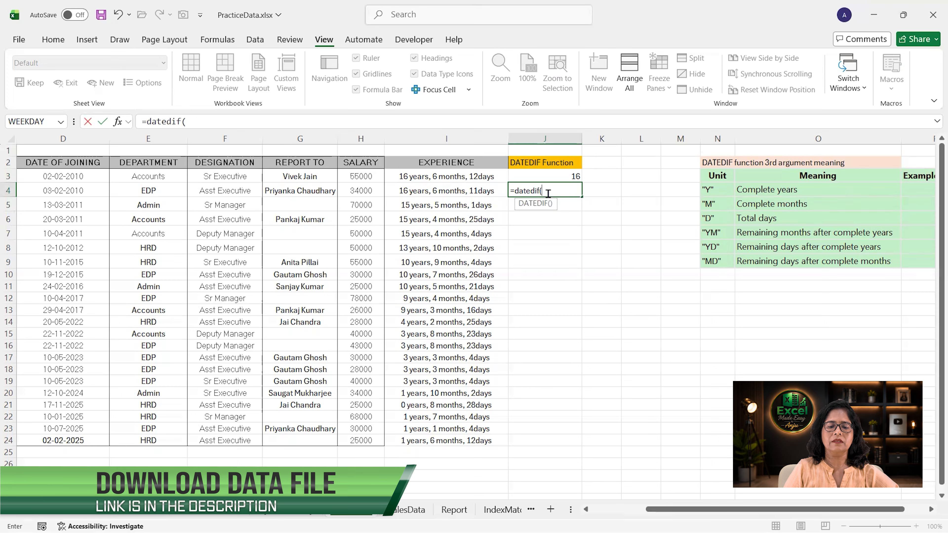
{"action": "left_click", "coordinate": [77, 175]}
{"action": "type", "text": ","}
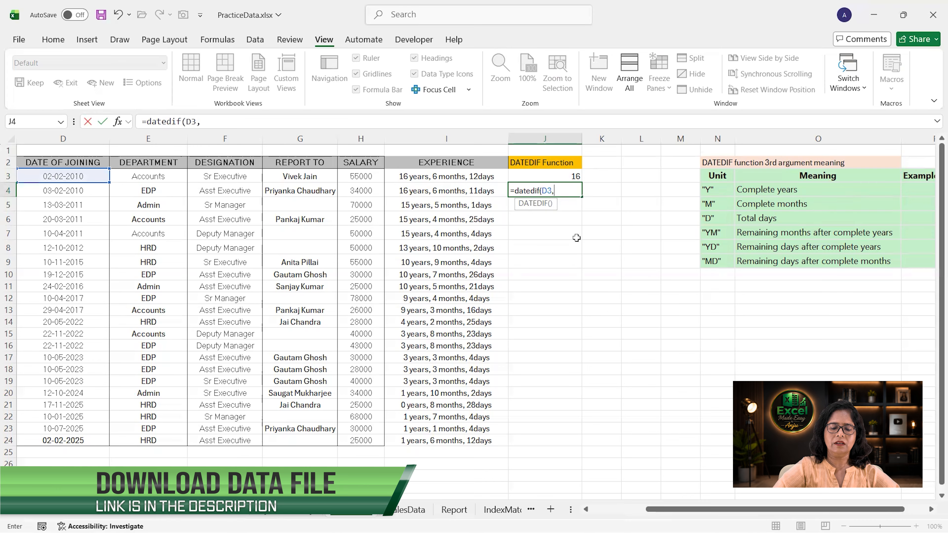
{"action": "type", "text": "today("}
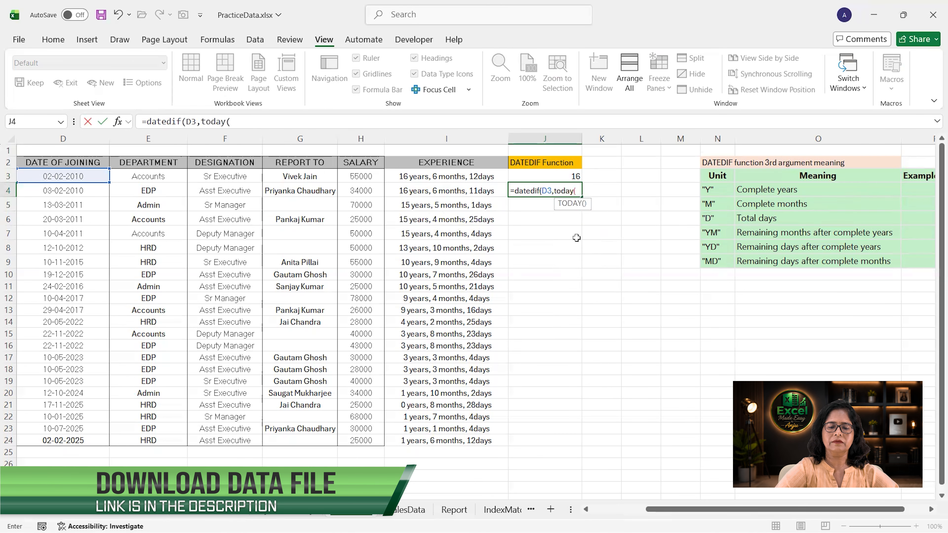
{"action": "type", "text": "),\"ym\""}
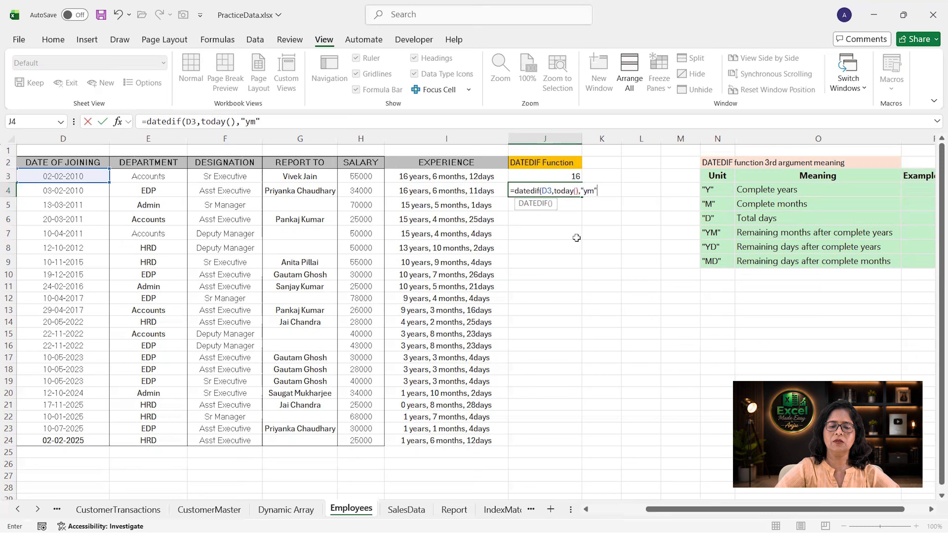
{"action": "type", "text": ")"}
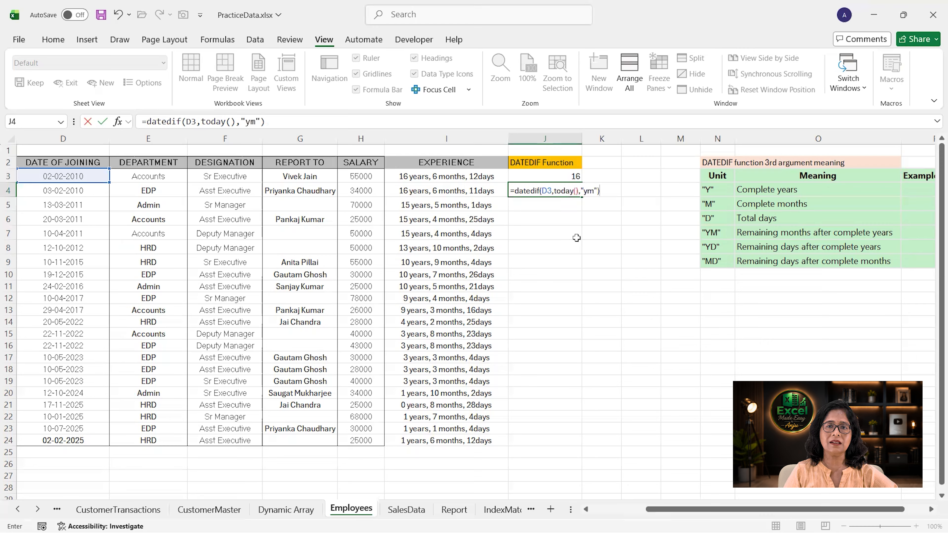
{"action": "key", "text": "Return"}
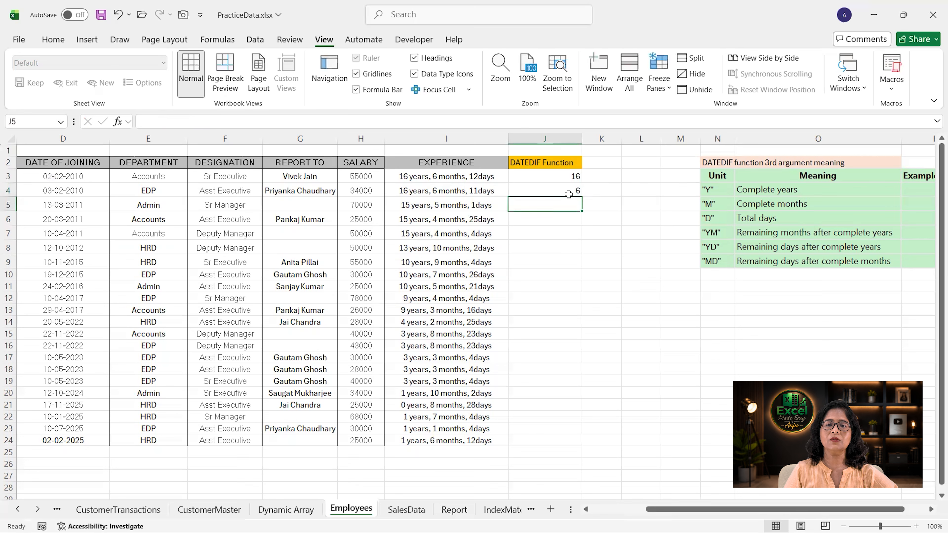
- In J5, enter a DATEDIF formula from D3 to TODAY() with unit "md" for remaining days
{"action": "type", "text": "=datedif("}
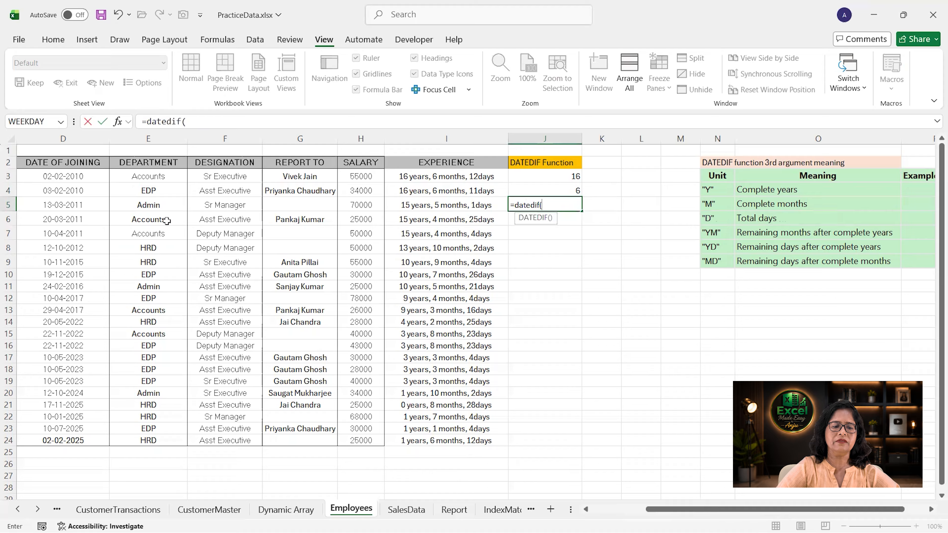
{"action": "left_click", "coordinate": [78, 179]}
{"action": "type", "text": ",toda"}
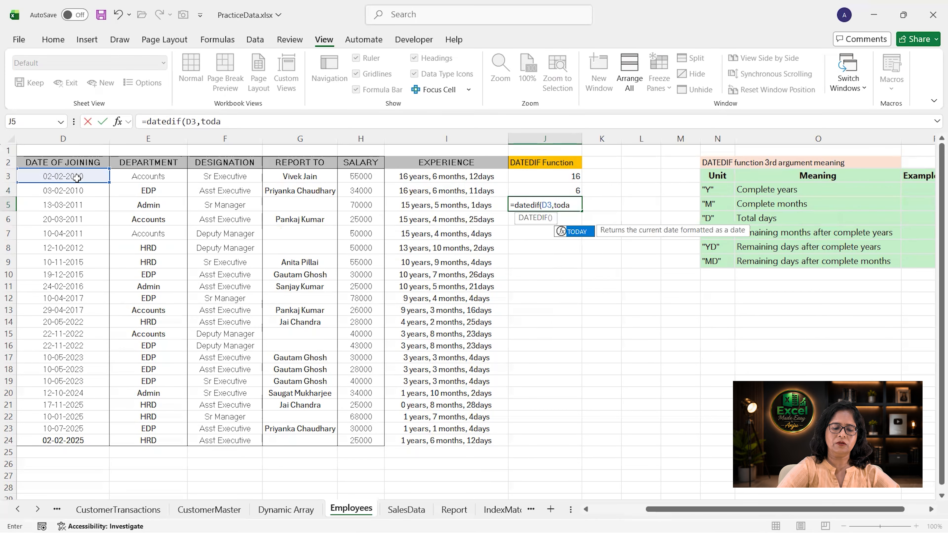
{"action": "type", "text": "y(),"}
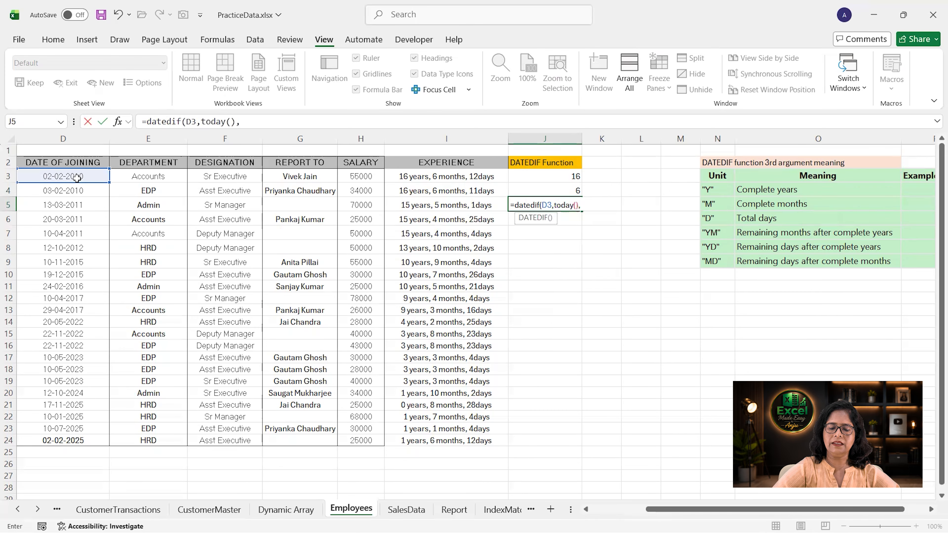
{"action": "type", "text": "\""}
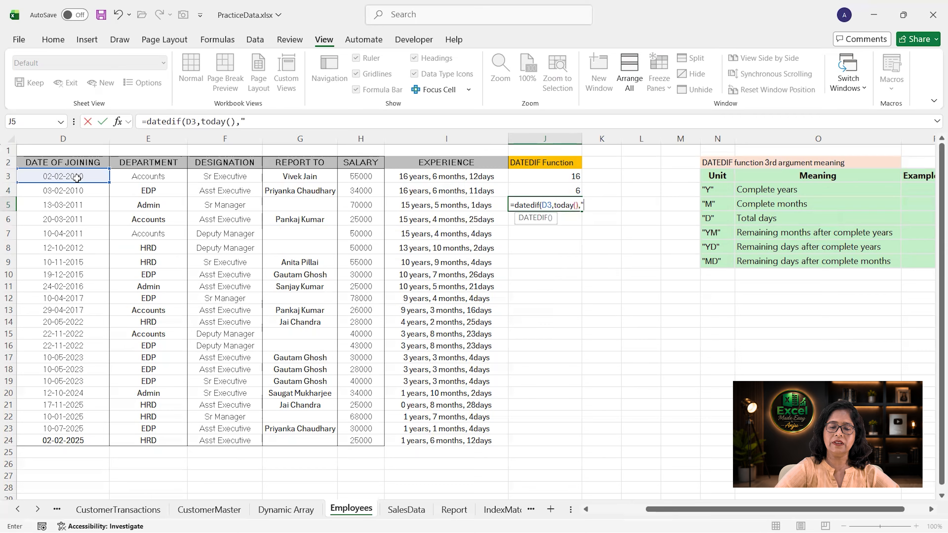
{"action": "type", "text": "md\""}
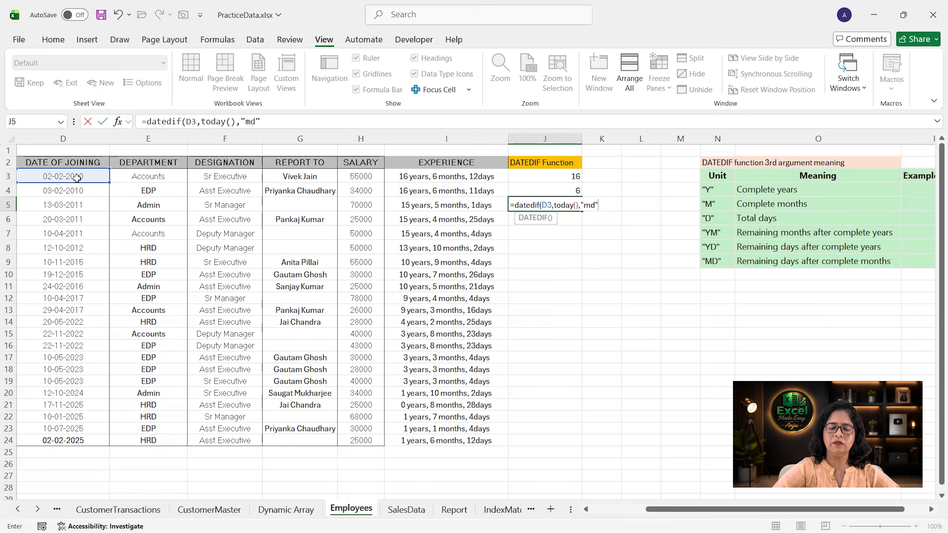
{"action": "type", "text": ")"}
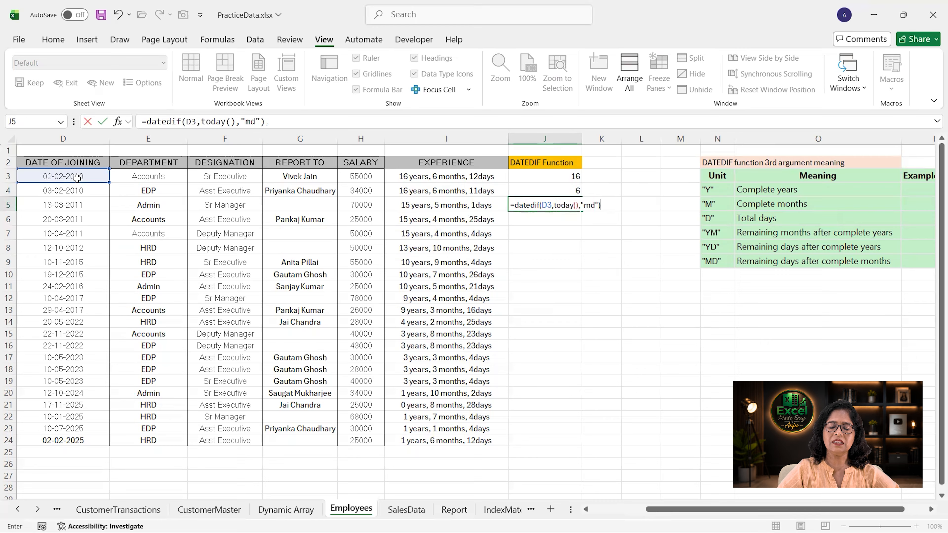
{"action": "key", "text": "Return"}
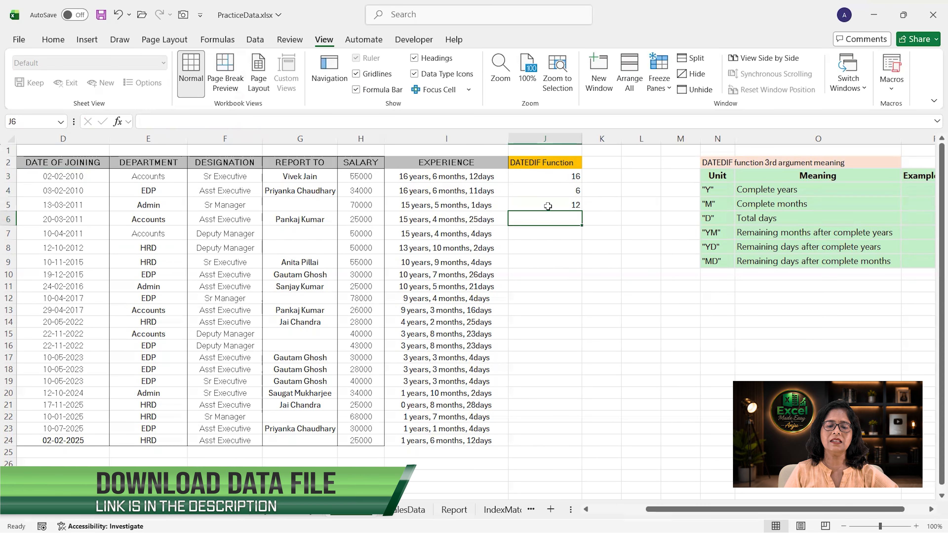
- Inspect the combined DATEDIF formula in the first Experience cell
{"action": "left_click", "coordinate": [436, 176]}
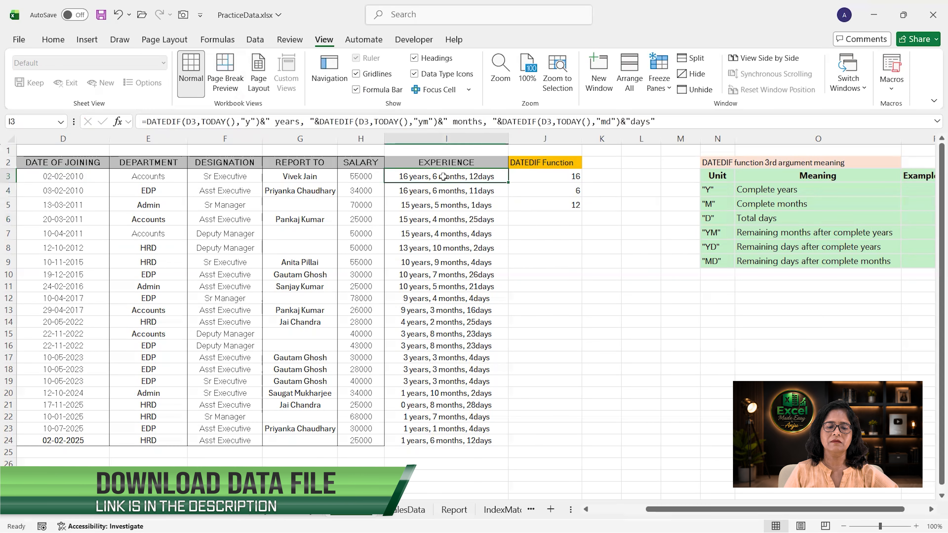